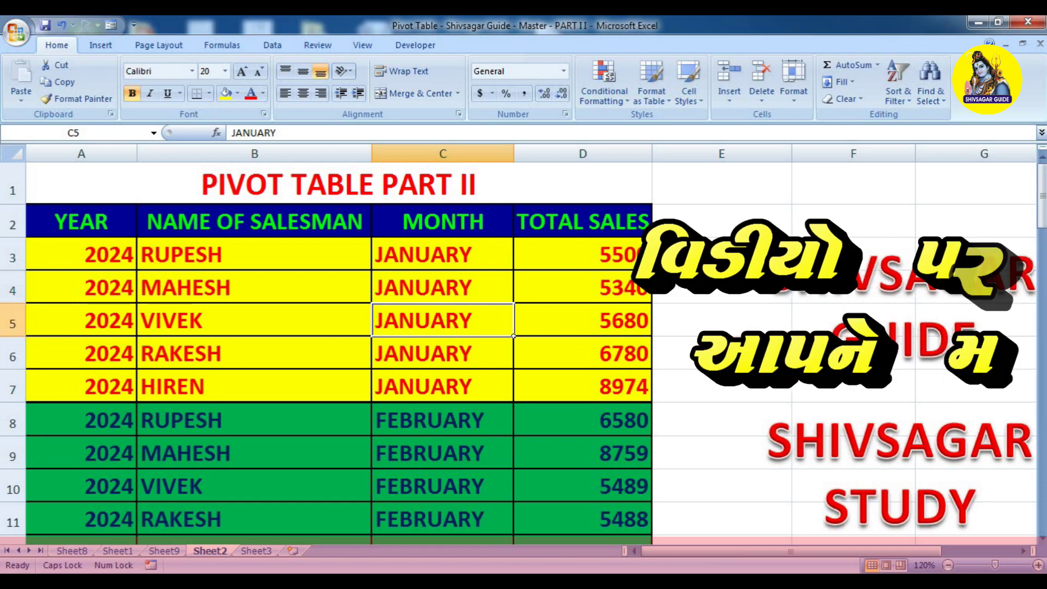
Select the SHIVSAGAR GUIDE text box, then return to the sales table.
{"action": "left_click", "coordinate": [770, 273]}
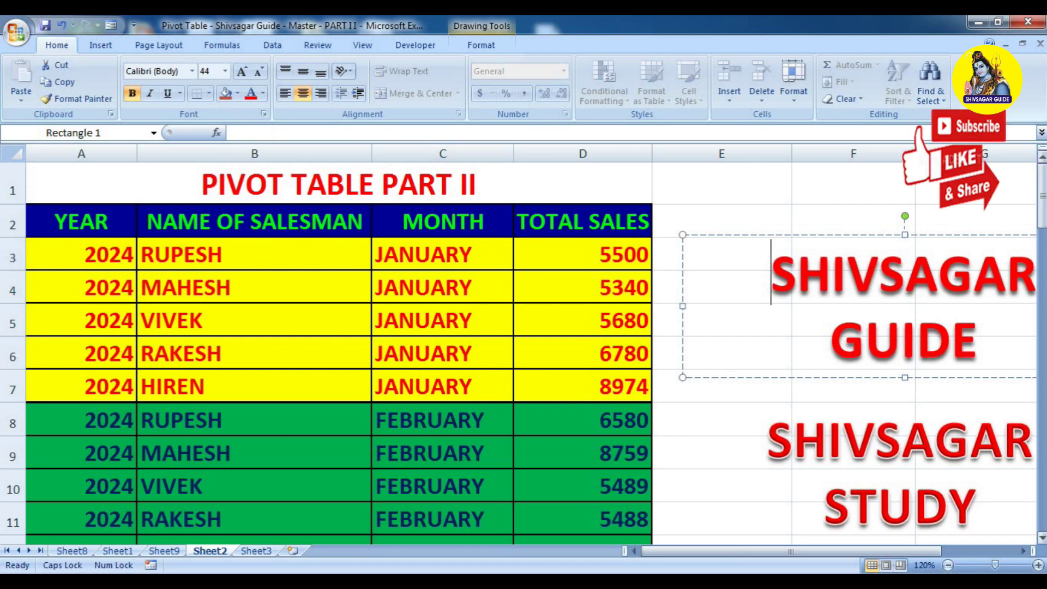
{"action": "left_click_drag", "start_coordinate": [1042, 196], "coordinate": [1042, 215]}
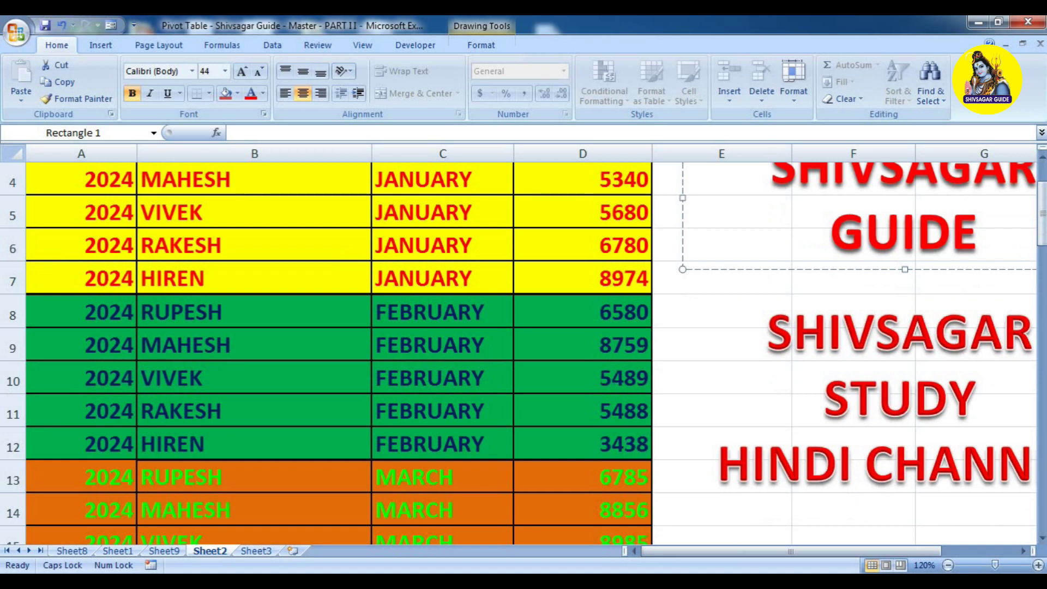
{"action": "scroll", "coordinate": [523, 349], "scroll_direction": "up", "scroll_amount": 1}
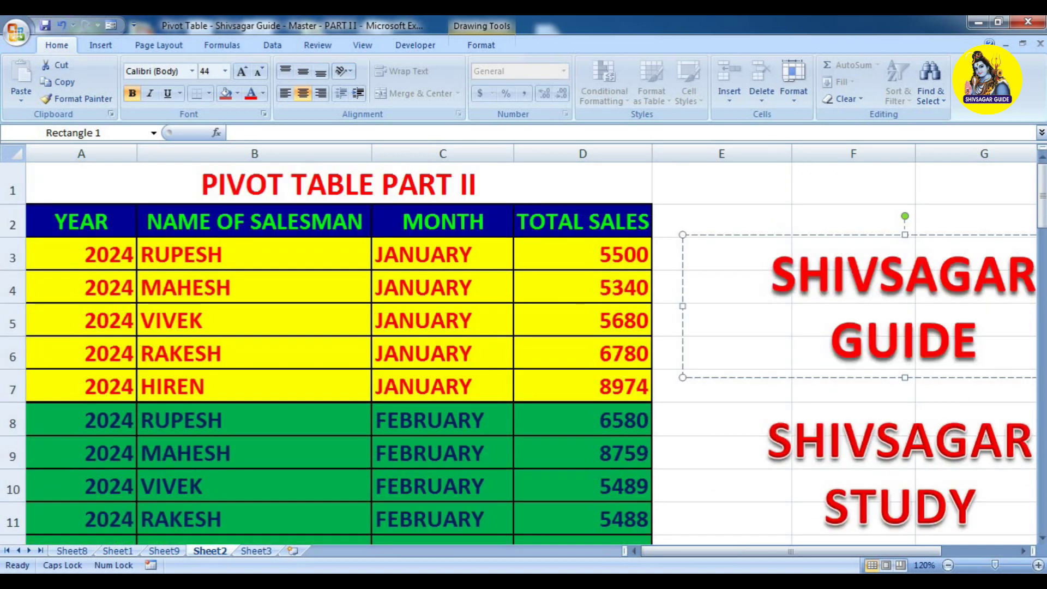
{"action": "left_click", "coordinate": [443, 353]}
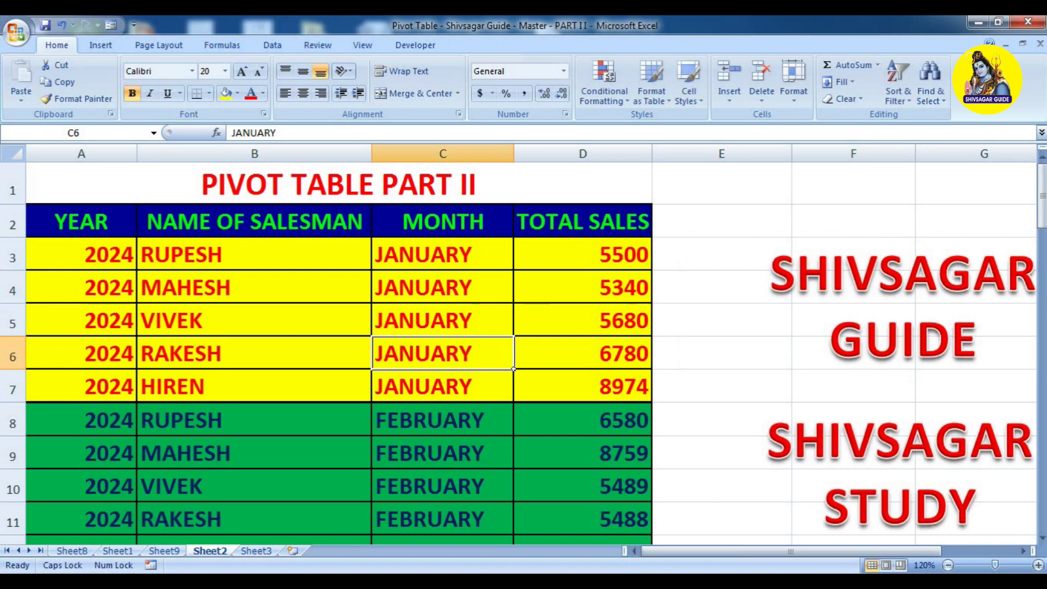
Review the TOTAL SALES heading and the salesman names from RUPESH to MAHESH.
{"action": "key", "text": "Left"}
{"action": "key", "text": "Left"}
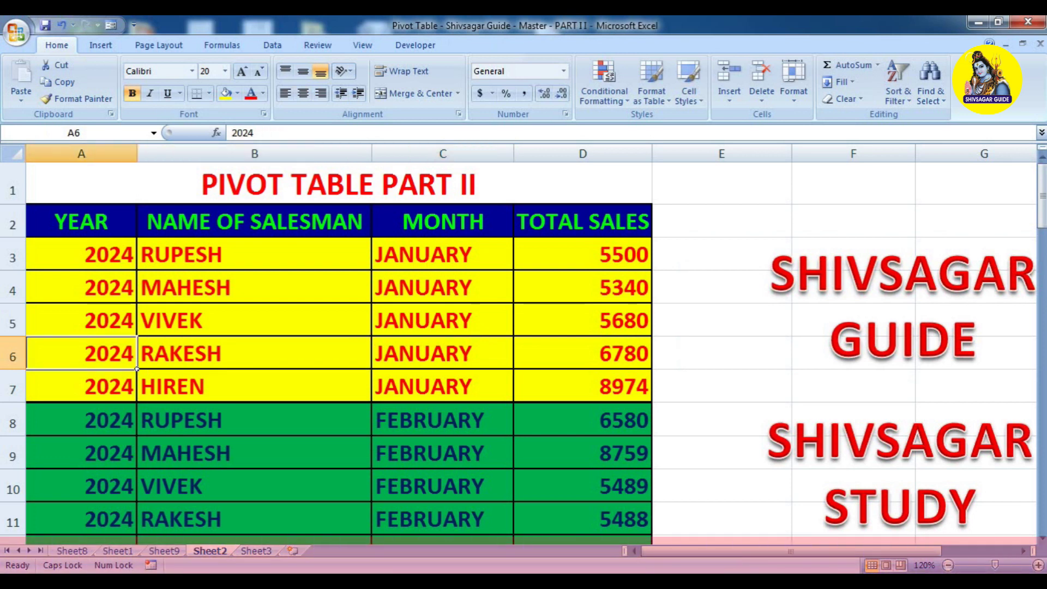
{"action": "key", "text": "Up"}
{"action": "key", "text": "Right"}
{"action": "key", "text": "Right"}
{"action": "key", "text": "Right"}
{"action": "key", "text": "Up"}
{"action": "key", "text": "Up"}
{"action": "key", "text": "Up"}
{"action": "key", "text": "Up"}
{"action": "key", "text": "Down"}
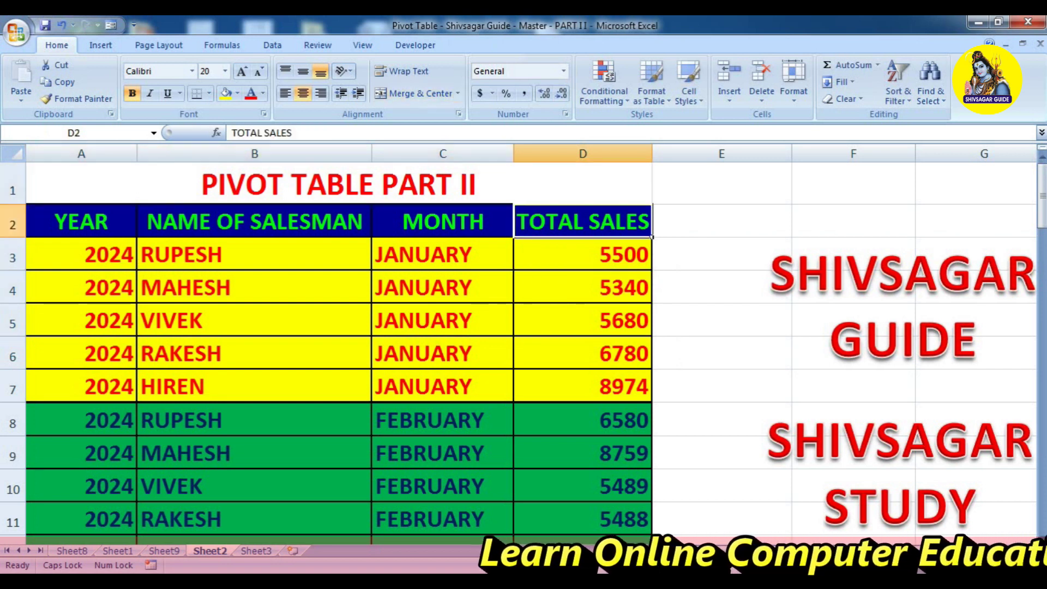
{"action": "key", "text": "Down"}
{"action": "key", "text": "Down"}
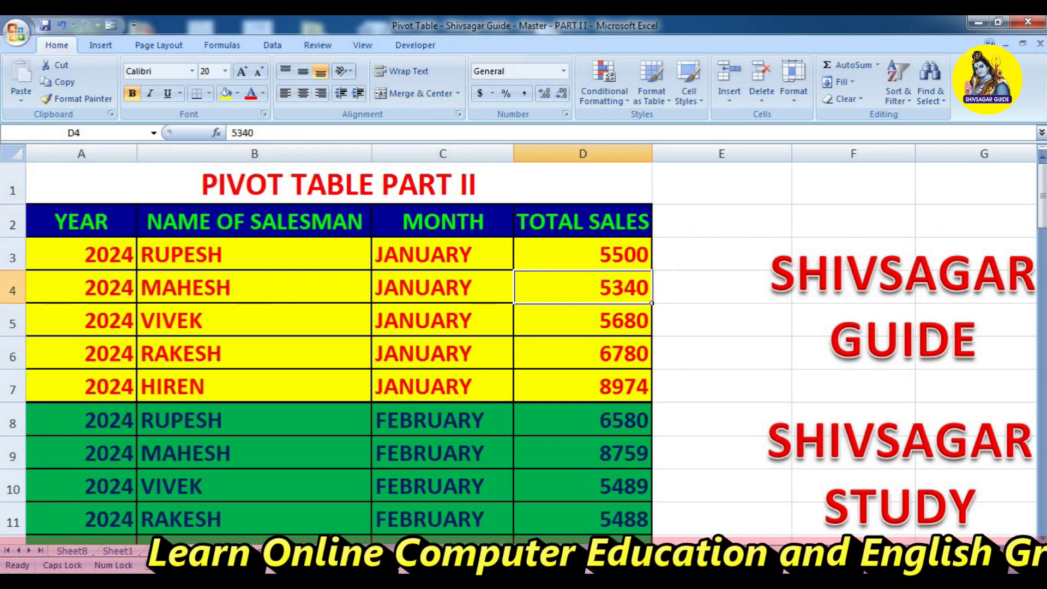
{"action": "key", "text": "Left"}
{"action": "key", "text": "Left"}
{"action": "key", "text": "Up"}
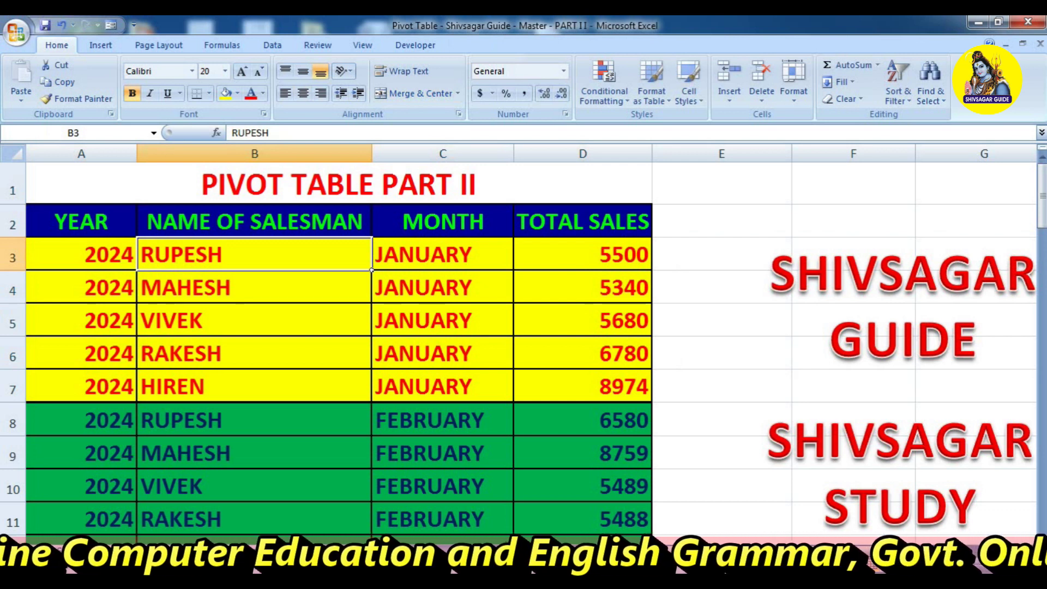
{"action": "key", "text": "Down"}
{"action": "key", "text": "Down"}
{"action": "key", "text": "Down"}
{"action": "key", "text": "Down"}
{"action": "key", "text": "Down"}
{"action": "key", "text": "Down"}
{"action": "key", "text": "Down"}
{"action": "key", "text": "Down"}
{"action": "key", "text": "Down"}
{"action": "key", "text": "Down"}
{"action": "key", "text": "Up"}
{"action": "key", "text": "Up"}
{"action": "key", "text": "Up"}
{"action": "key", "text": "Up"}
{"action": "key", "text": "Up"}
{"action": "key", "text": "Down"}
{"action": "key", "text": "Down"}
{"action": "key", "text": "Down"}
{"action": "key", "text": "Right"}
{"action": "key", "text": "Right"}
{"action": "key", "text": "Up"}
{"action": "key", "text": "Up"}
{"action": "key", "text": "Up"}
Step through the January–March sales figures in column D, then return to the headings.
{"action": "key", "text": "Up"}
{"action": "key", "text": "Up"}
{"action": "key", "text": "Up"}
{"action": "key", "text": "Up"}
{"action": "key", "text": "Up"}
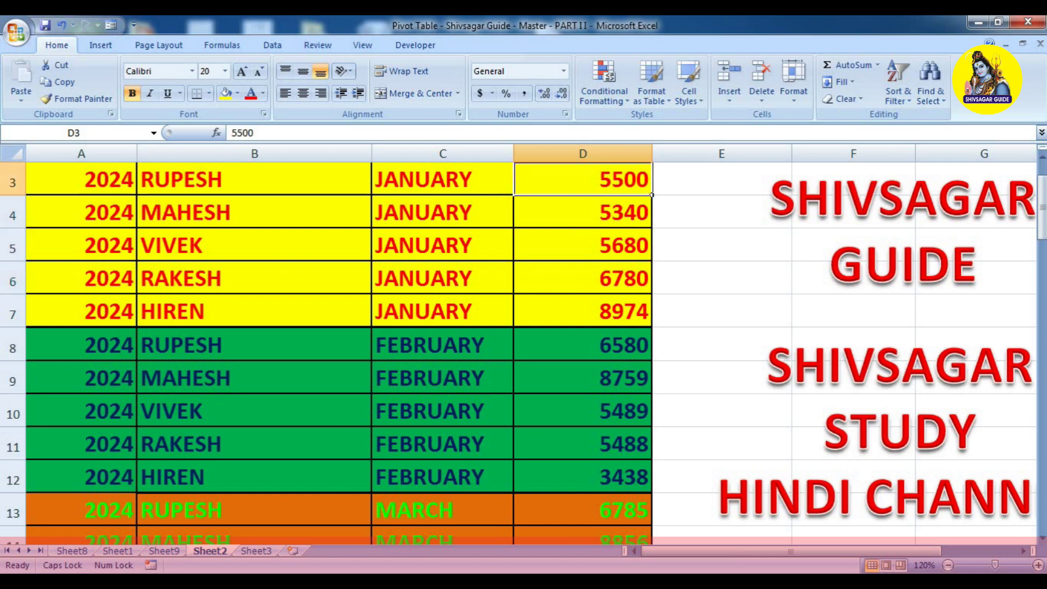
{"action": "key", "text": "Up"}
{"action": "key", "text": "Down"}
{"action": "key", "text": "Down"}
{"action": "key", "text": "Down"}
{"action": "key", "text": "Down"}
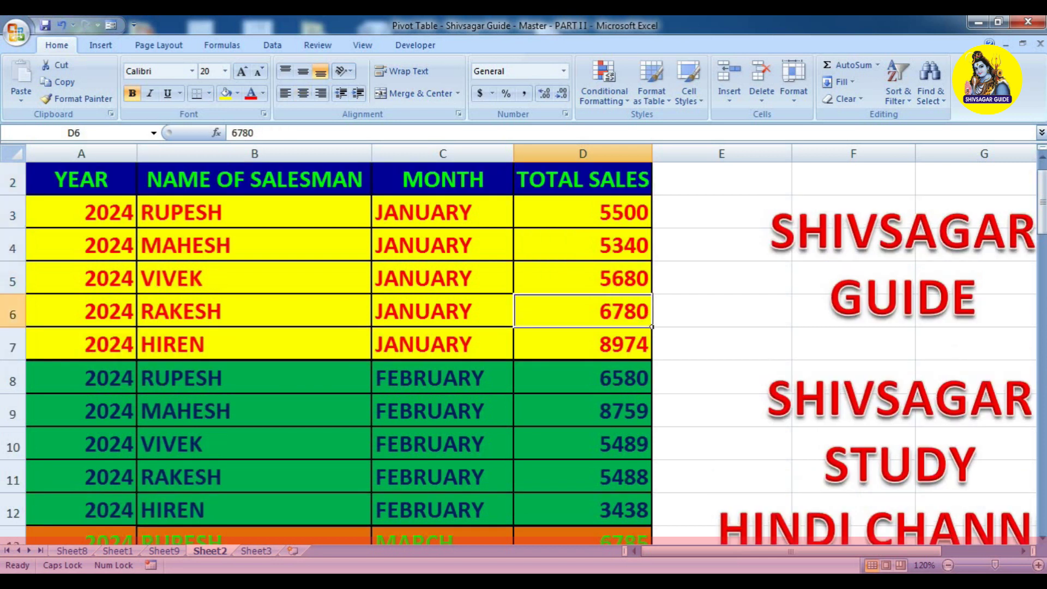
{"action": "key", "text": "Down"}
{"action": "key", "text": "Down"}
{"action": "key", "text": "Down"}
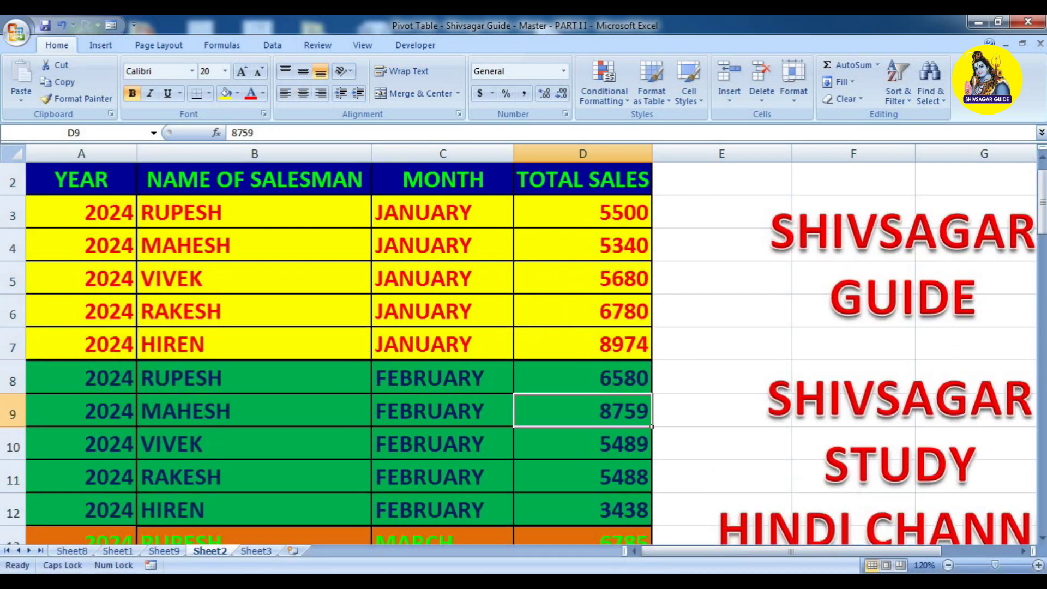
{"action": "key", "text": "Down"}
{"action": "key", "text": "Down"}
{"action": "key", "text": "Down"}
{"action": "key", "text": "Down"}
{"action": "key", "text": "Down"}
{"action": "key", "text": "Down"}
{"action": "key", "text": "Down"}
{"action": "key", "text": "Down"}
{"action": "key", "text": "Down"}
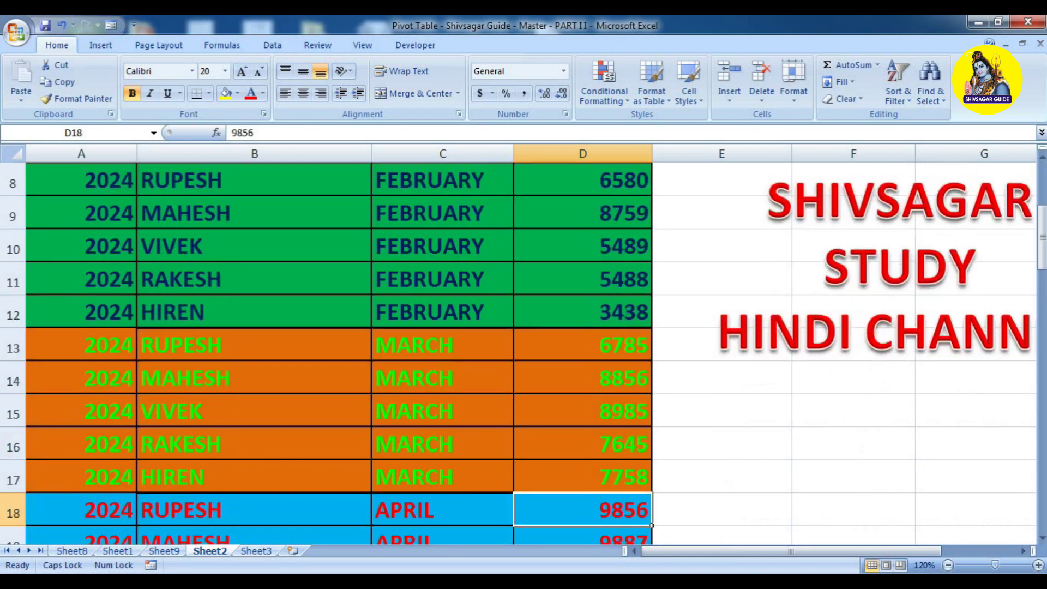
{"action": "key", "text": "Down"}
{"action": "key", "text": "Up"}
{"action": "key", "text": "Up"}
{"action": "key", "text": "ctrl+Up"}
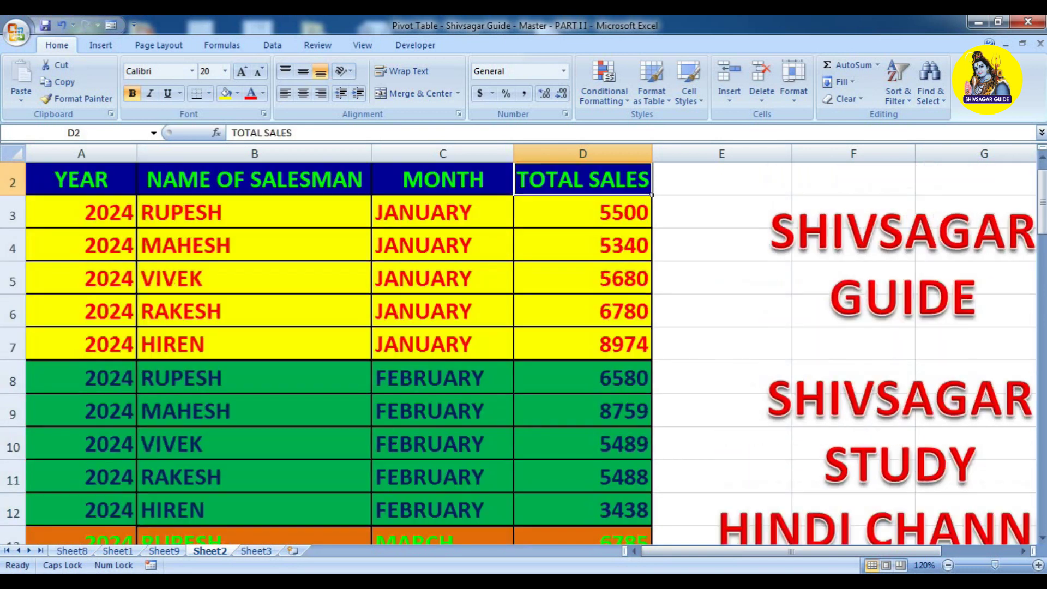
{"action": "key", "text": "Up"}
{"action": "key", "text": "Down"}
{"action": "key", "text": "Down"}
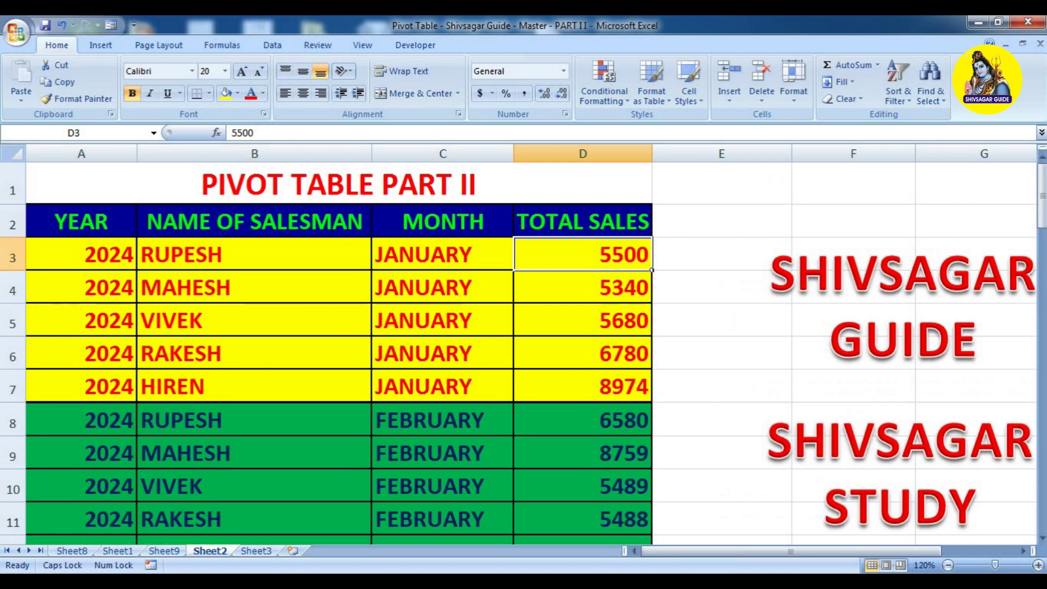
{"action": "key", "text": "Up"}
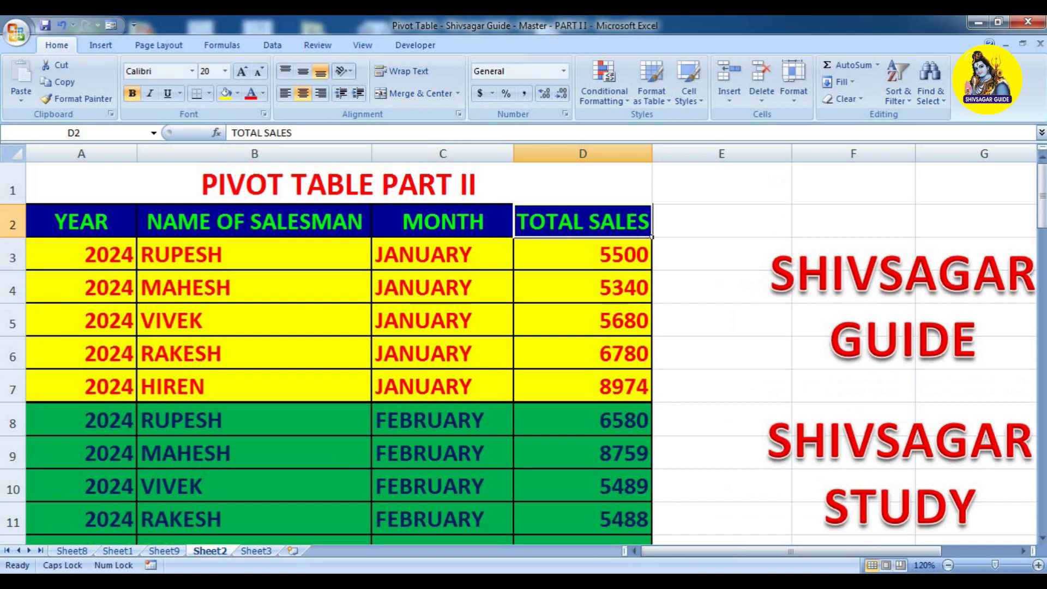
{"action": "key", "text": "Left"}
{"action": "key", "text": "Left"}
{"action": "key", "text": "Left"}
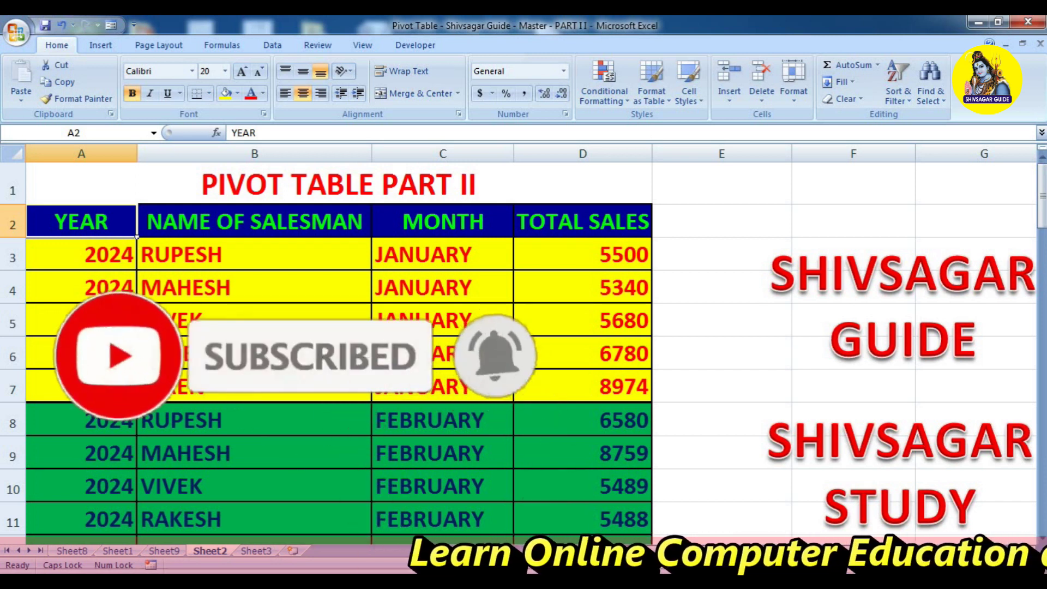
Select the YEAR heading cell A2 and bring up the Insert ribbon options.
{"action": "left_click", "coordinate": [254, 221]}
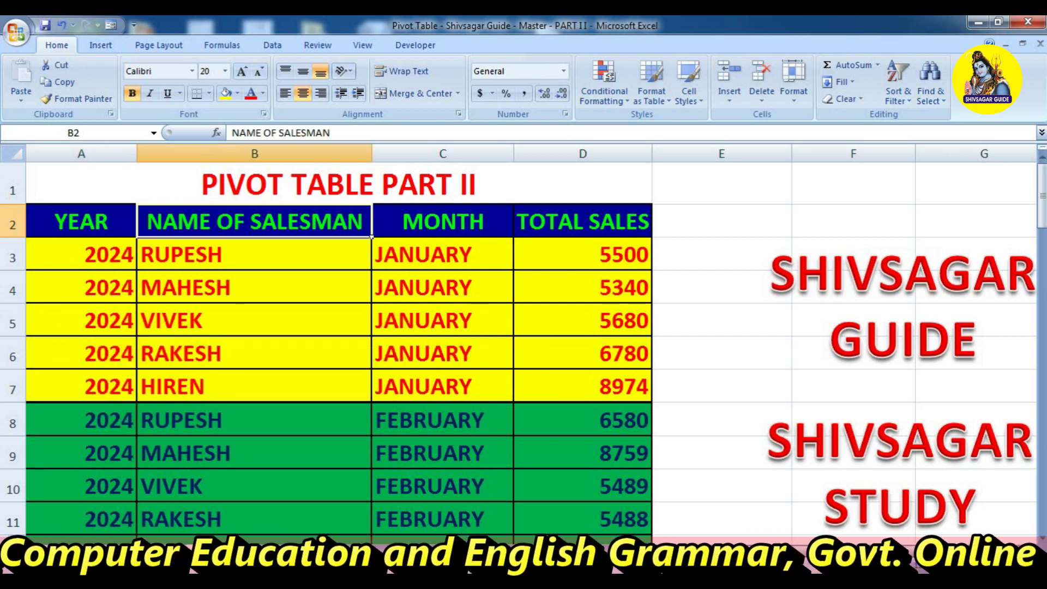
{"action": "left_click", "coordinate": [81, 221]}
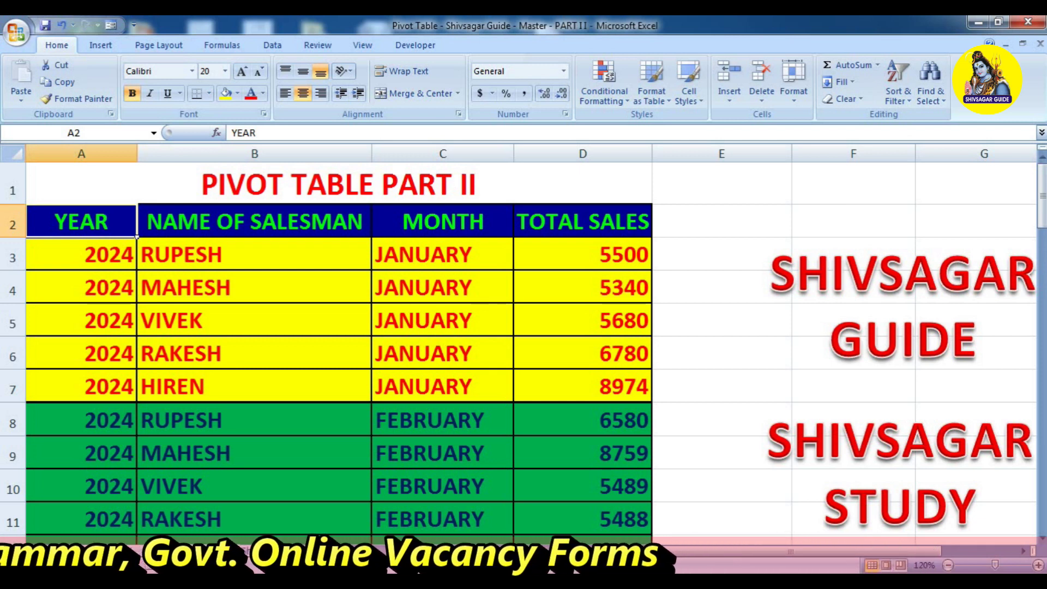
{"action": "left_click_drag", "start_coordinate": [81, 221], "coordinate": [480, 420]}
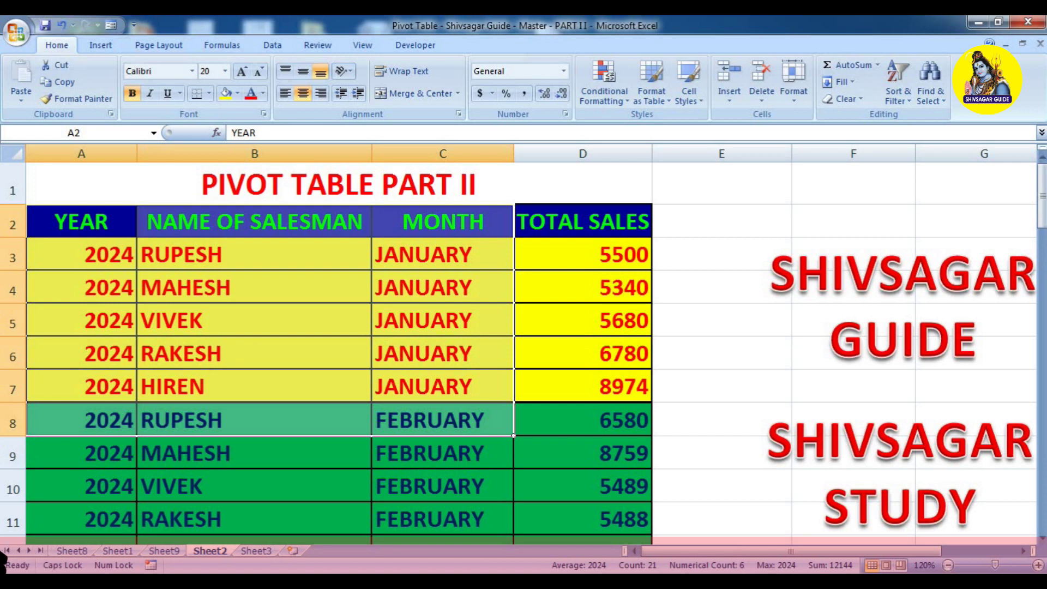
{"action": "left_click", "coordinate": [81, 221]}
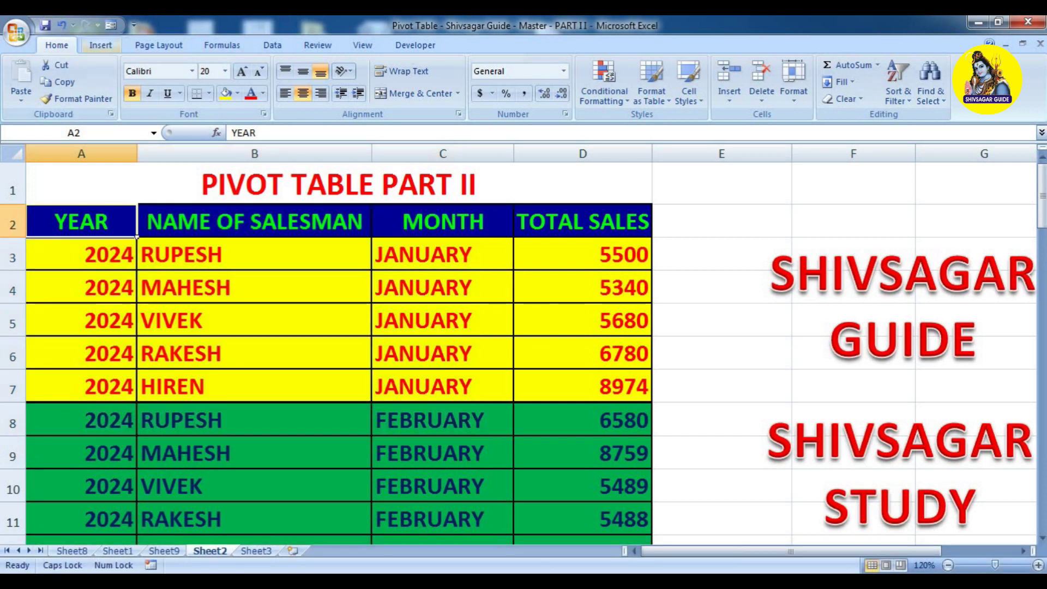
{"action": "left_click", "coordinate": [101, 45]}
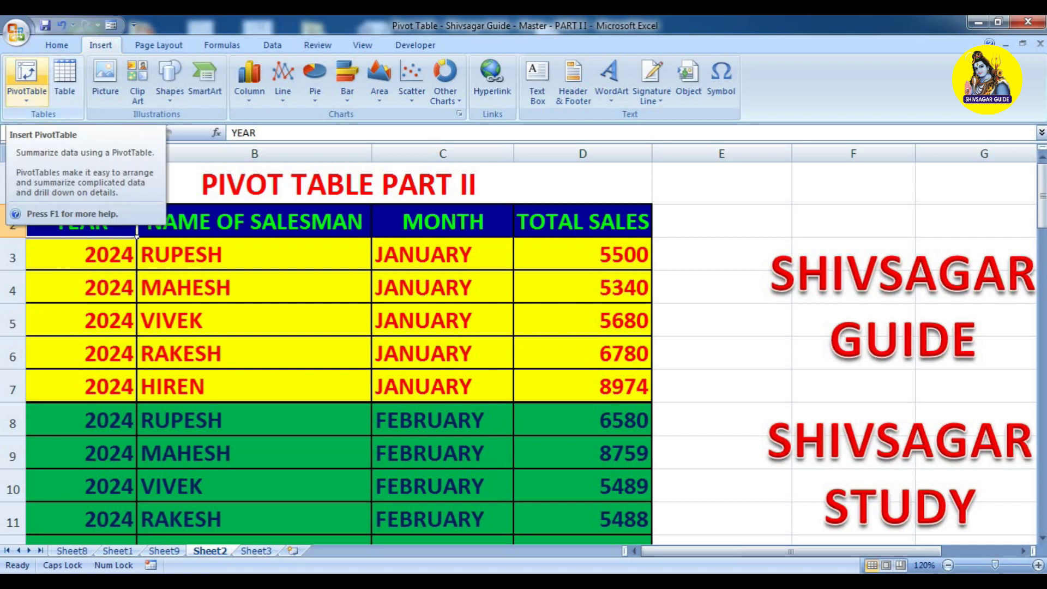
Create a PivotTable from Sheet2!$A$2:$D$62 on a new worksheet.
{"action": "left_click", "coordinate": [26, 73]}
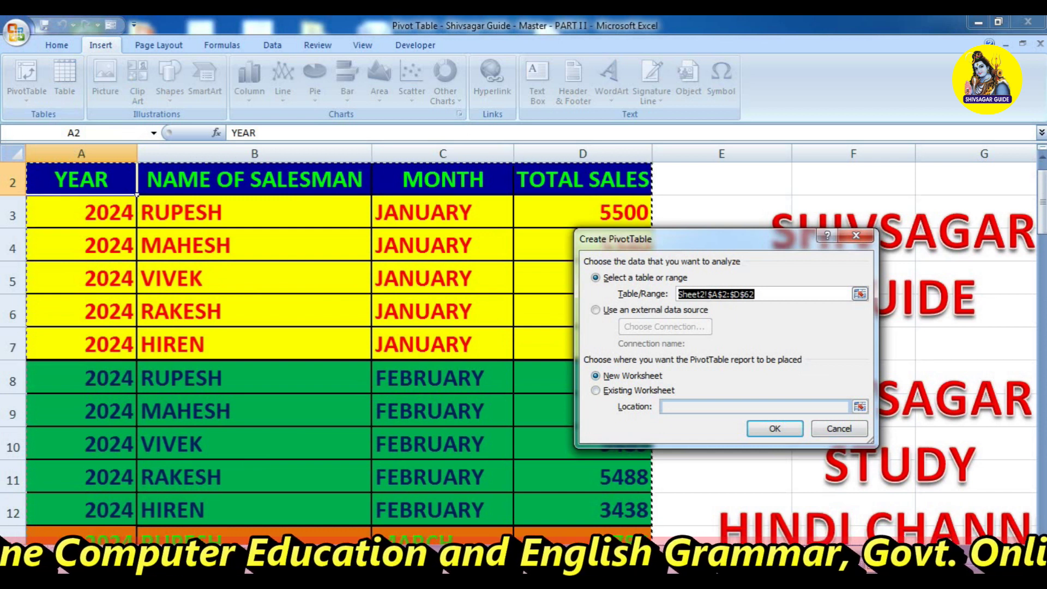
{"action": "key", "text": "Return"}
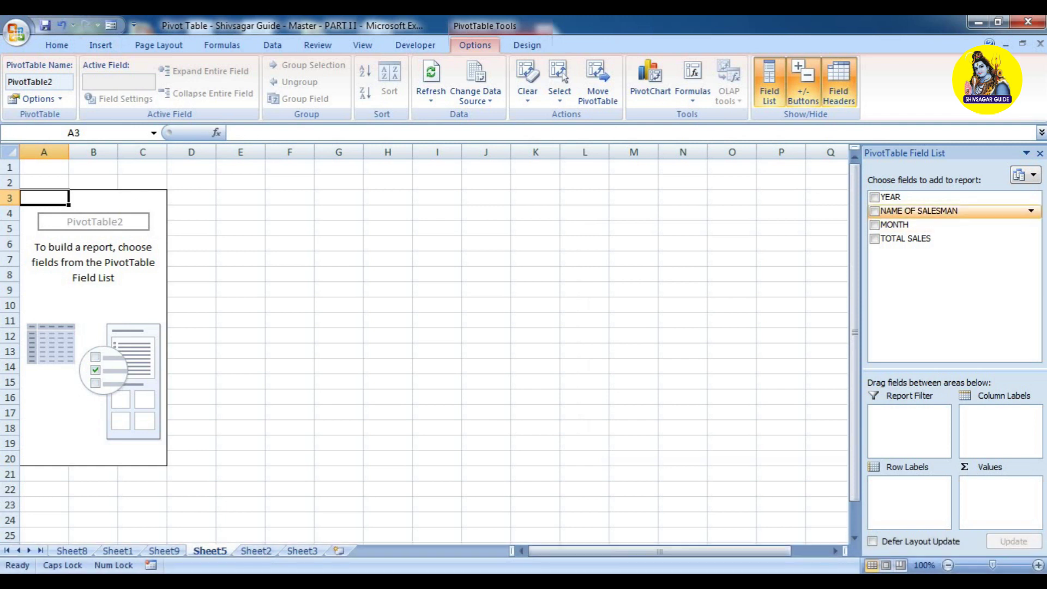
Add NAME OF SALESMAN rows and summed TOTAL SALES, check HIREN, MAHESH, RAKESH totals, then nest MONTH.
{"action": "left_click", "coordinate": [875, 211]}
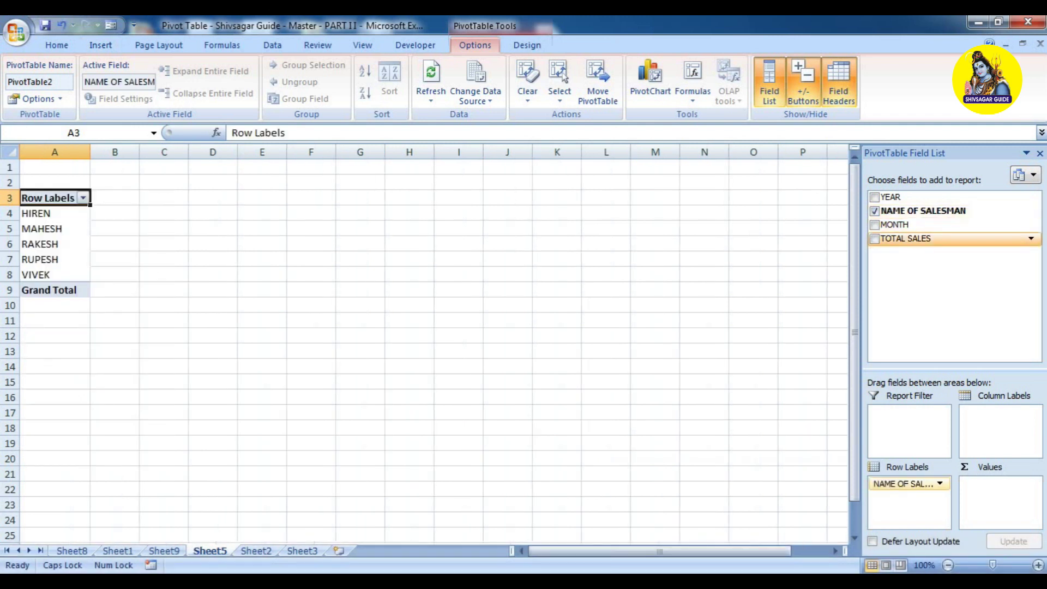
{"action": "left_click", "coordinate": [875, 238]}
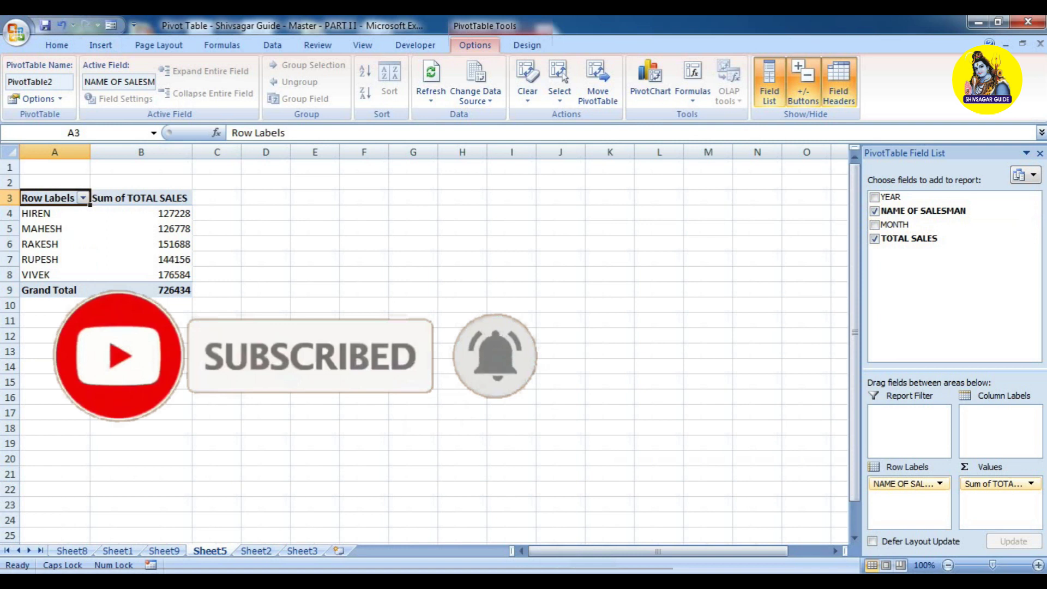
{"action": "left_click", "coordinate": [140, 213]}
{"action": "left_click", "coordinate": [54, 228]}
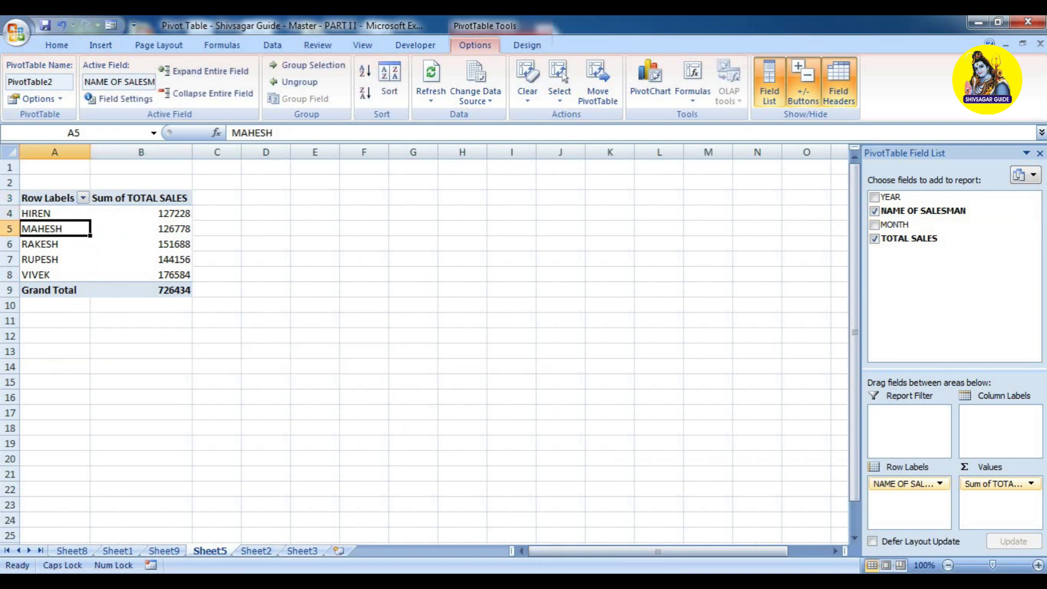
{"action": "left_click", "coordinate": [141, 229]}
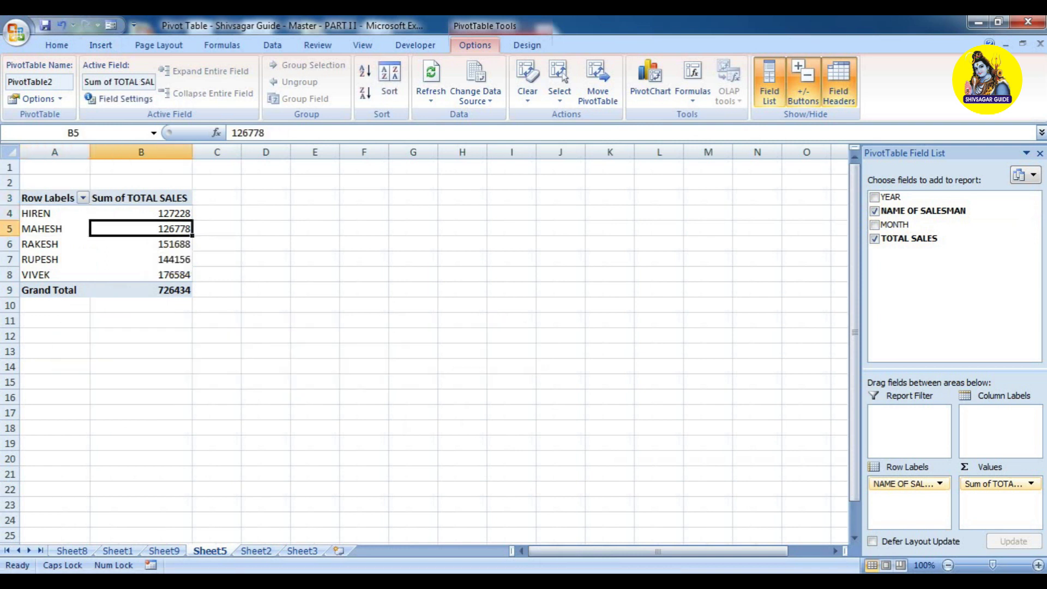
{"action": "left_click", "coordinate": [22, 259]}
{"action": "left_click", "coordinate": [141, 244]}
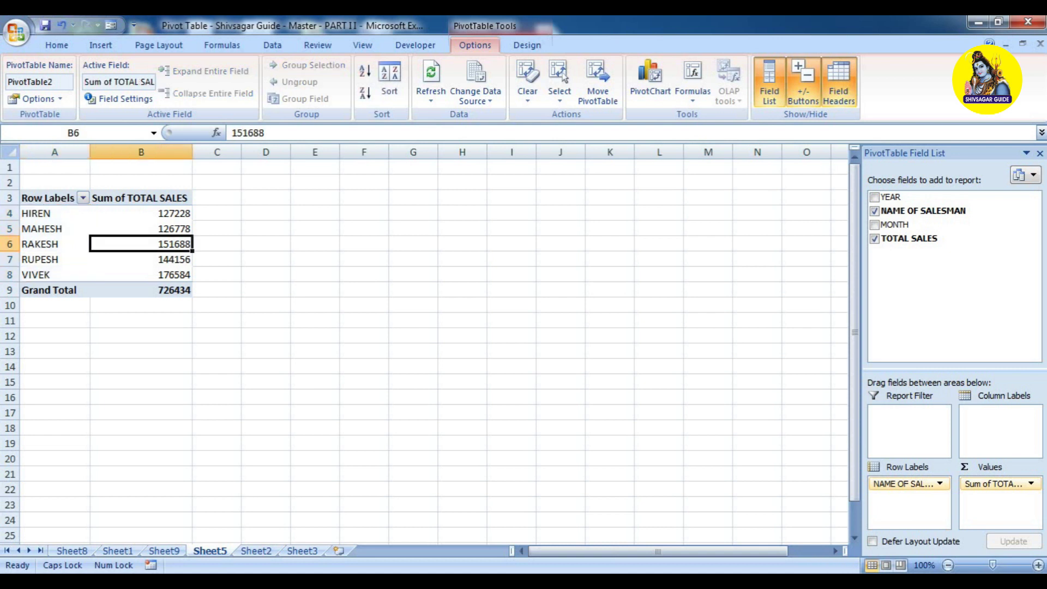
{"action": "left_click", "coordinate": [875, 224]}
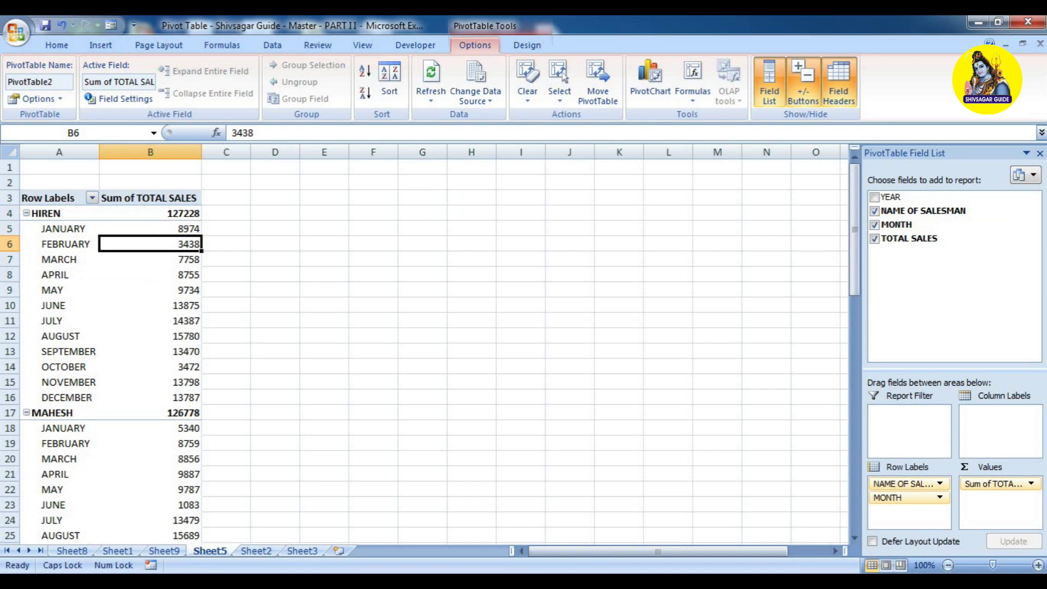
Select the JANUARY, FEBRUARY and APRIL rows of the monthly breakdown.
{"action": "left_click", "coordinate": [60, 229]}
{"action": "left_click", "coordinate": [60, 244]}
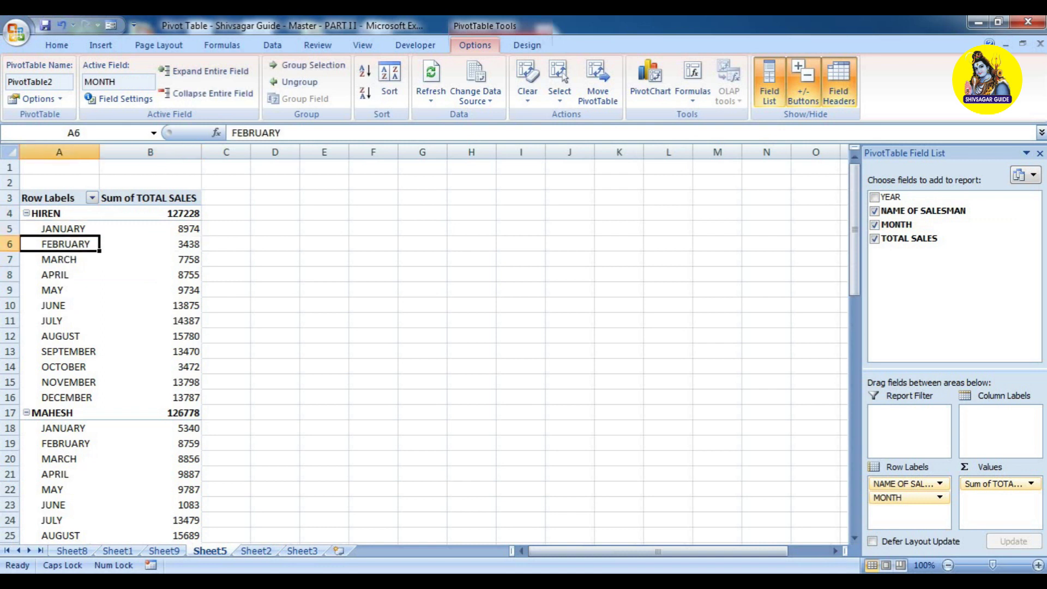
{"action": "left_click", "coordinate": [60, 274]}
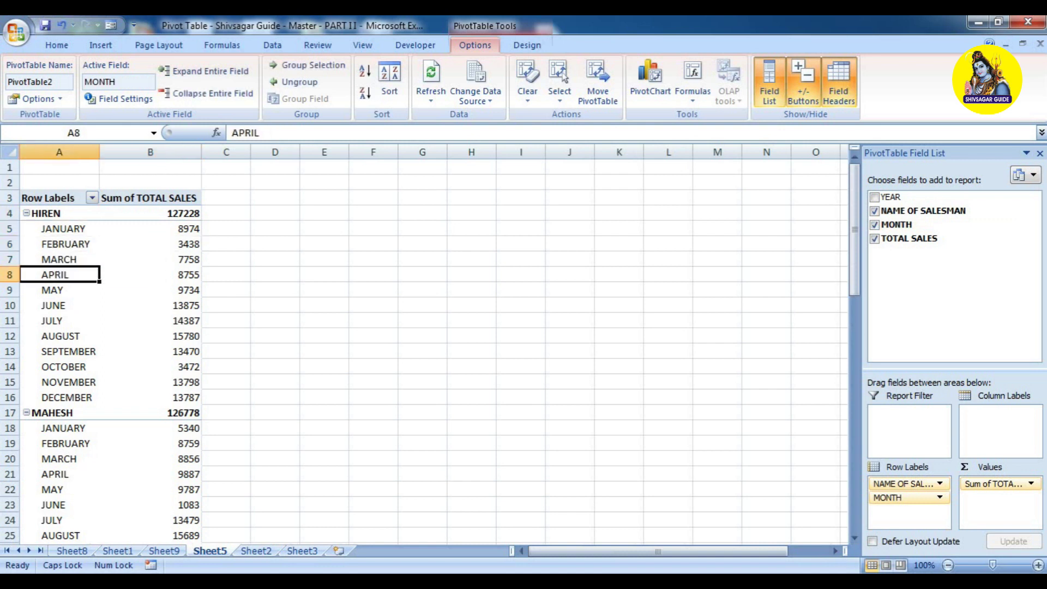
Scroll down to the Grand Total and back, then move to Sheet9's salesman-totals pivot.
{"action": "scroll", "coordinate": [425, 349], "scroll_direction": "down", "scroll_amount": 2}
{"action": "scroll", "coordinate": [425, 349], "scroll_direction": "down", "scroll_amount": 2}
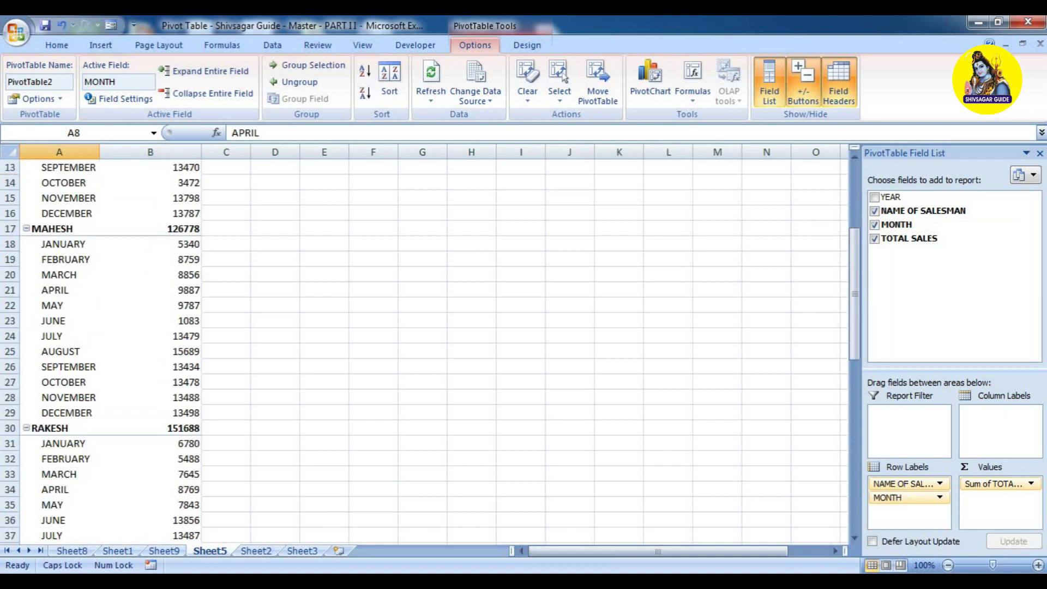
{"action": "scroll", "coordinate": [426, 349], "scroll_direction": "down", "scroll_amount": 5}
{"action": "scroll", "coordinate": [426, 349], "scroll_direction": "down", "scroll_amount": 1}
{"action": "scroll", "coordinate": [426, 349], "scroll_direction": "down", "scroll_amount": 4}
{"action": "scroll", "coordinate": [425, 349], "scroll_direction": "down", "scroll_amount": 2}
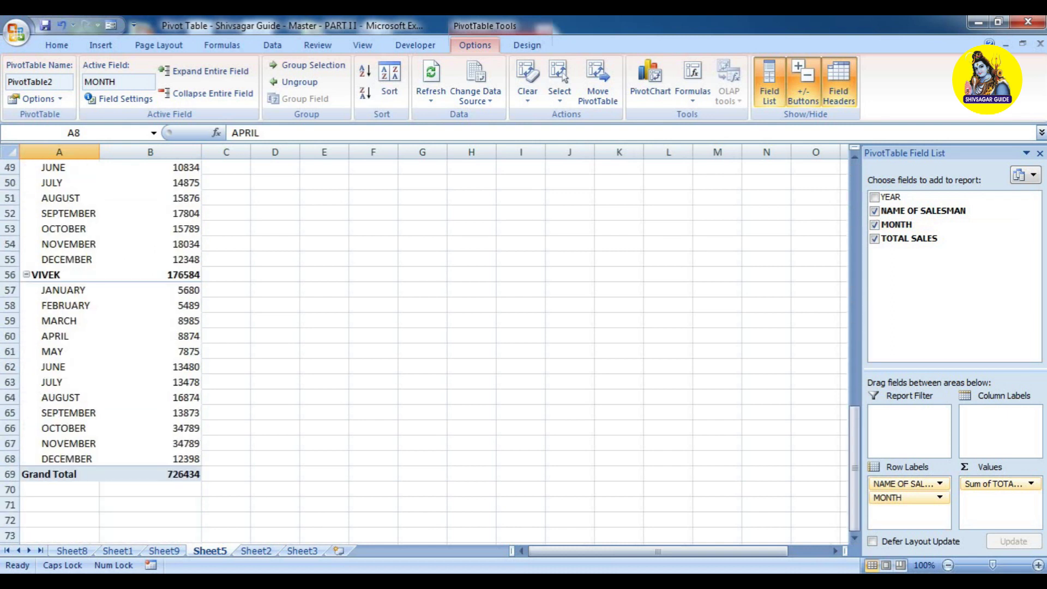
{"action": "scroll", "coordinate": [425, 349], "scroll_direction": "up", "scroll_amount": 2}
{"action": "scroll", "coordinate": [425, 349], "scroll_direction": "up", "scroll_amount": 7}
{"action": "scroll", "coordinate": [426, 349], "scroll_direction": "up", "scroll_amount": 5}
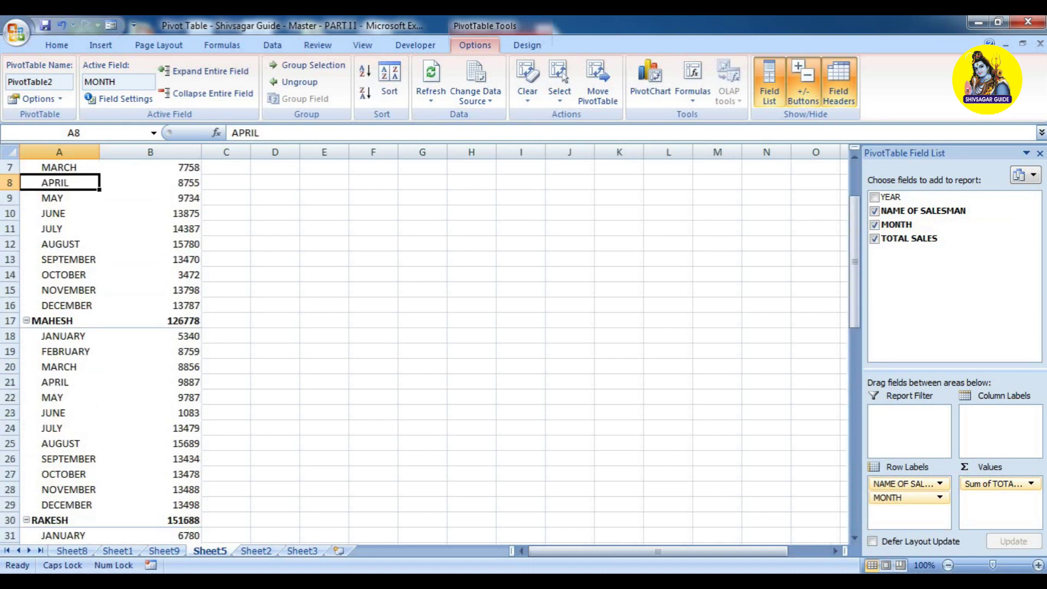
{"action": "scroll", "coordinate": [425, 349], "scroll_direction": "up", "scroll_amount": 2}
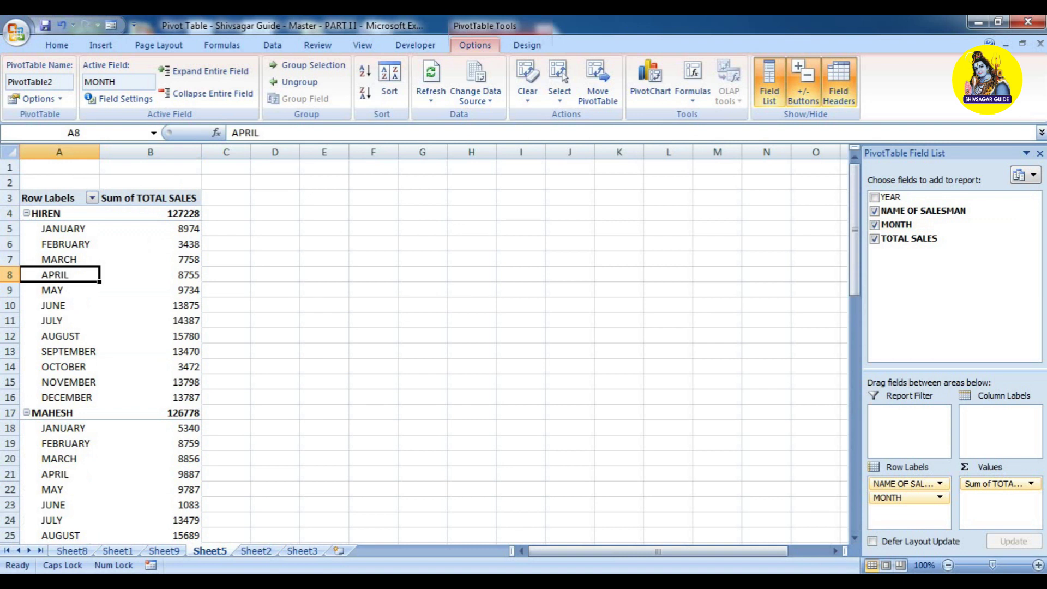
{"action": "key", "text": "ctrl+Page_Up"}
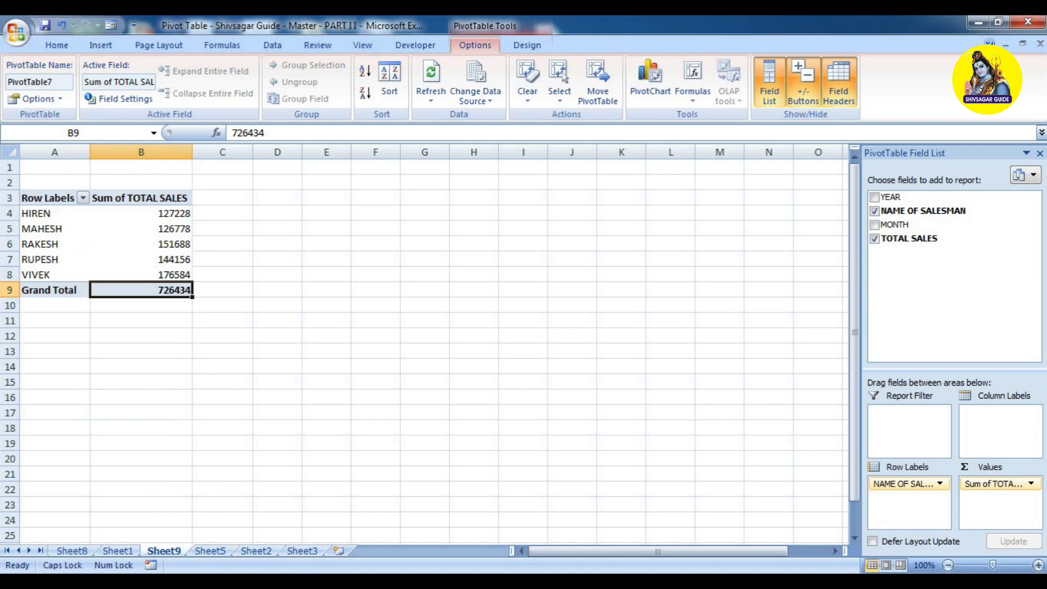
Flip through Sheet5 and Sheet1, scroll the coloured source table on Sheet2, then return to Sheet5.
{"action": "key", "text": "ctrl+Page_Down"}
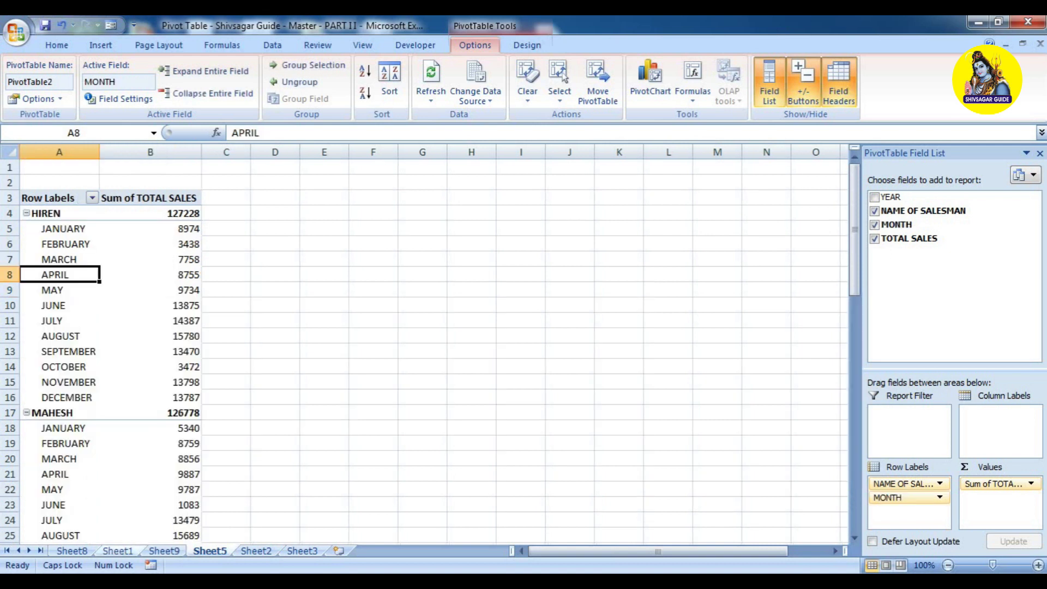
{"action": "key", "text": "ctrl+Page_Up"}
{"action": "key", "text": "ctrl+Page_Up"}
{"action": "key", "text": "ctrl+Page_Down"}
{"action": "key", "text": "ctrl+Page_Down"}
{"action": "key", "text": "ctrl+Page_Down"}
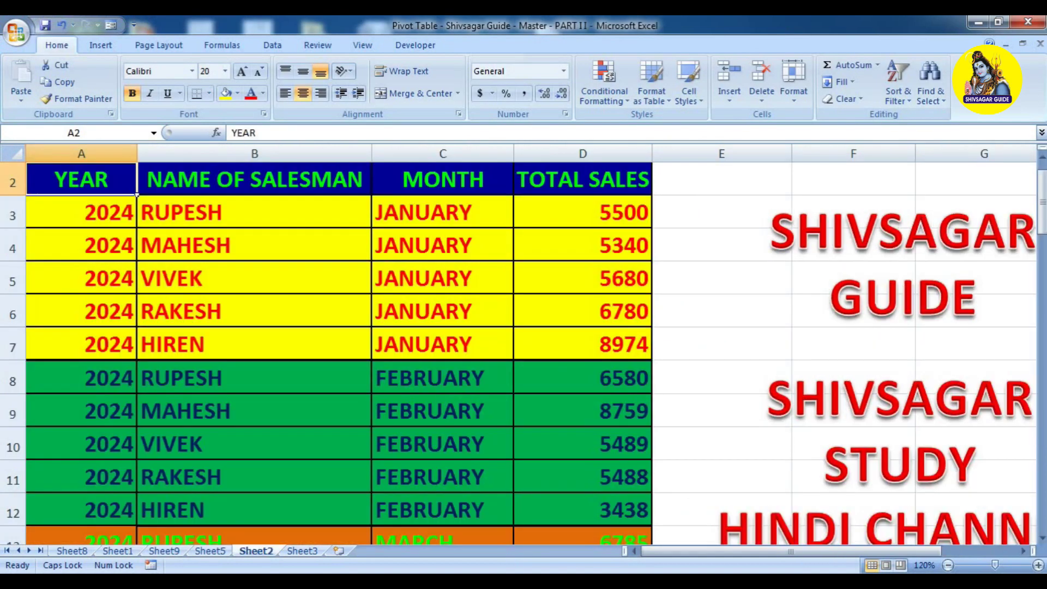
{"action": "scroll", "coordinate": [338, 350], "scroll_direction": "down", "scroll_amount": 2}
{"action": "scroll", "coordinate": [338, 349], "scroll_direction": "down", "scroll_amount": 2}
{"action": "scroll", "coordinate": [338, 349], "scroll_direction": "down", "scroll_amount": 3}
{"action": "scroll", "coordinate": [338, 349], "scroll_direction": "up", "scroll_amount": 4}
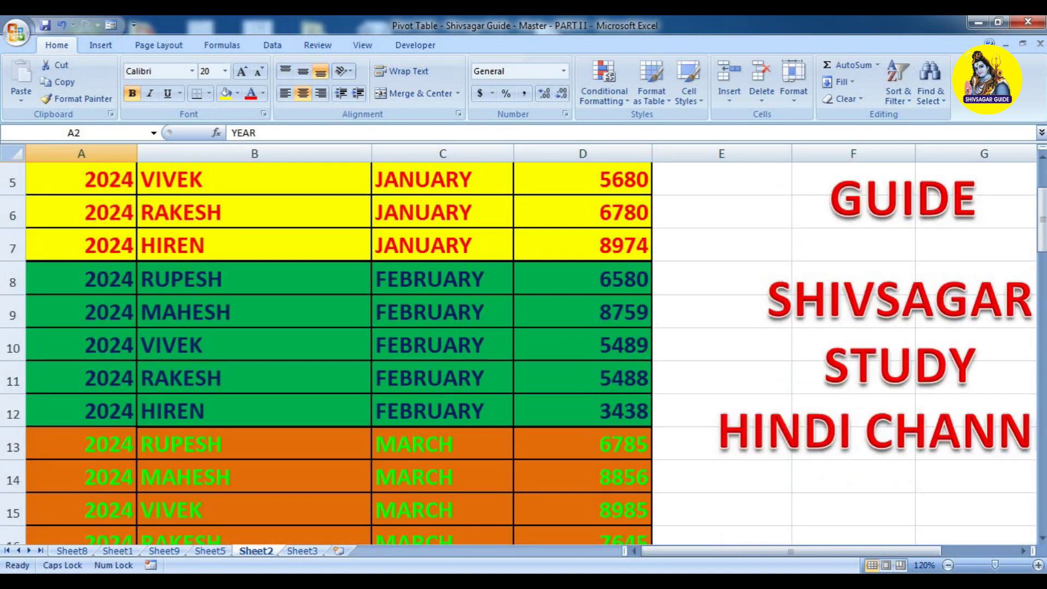
{"action": "key", "text": "ctrl+Page_Up"}
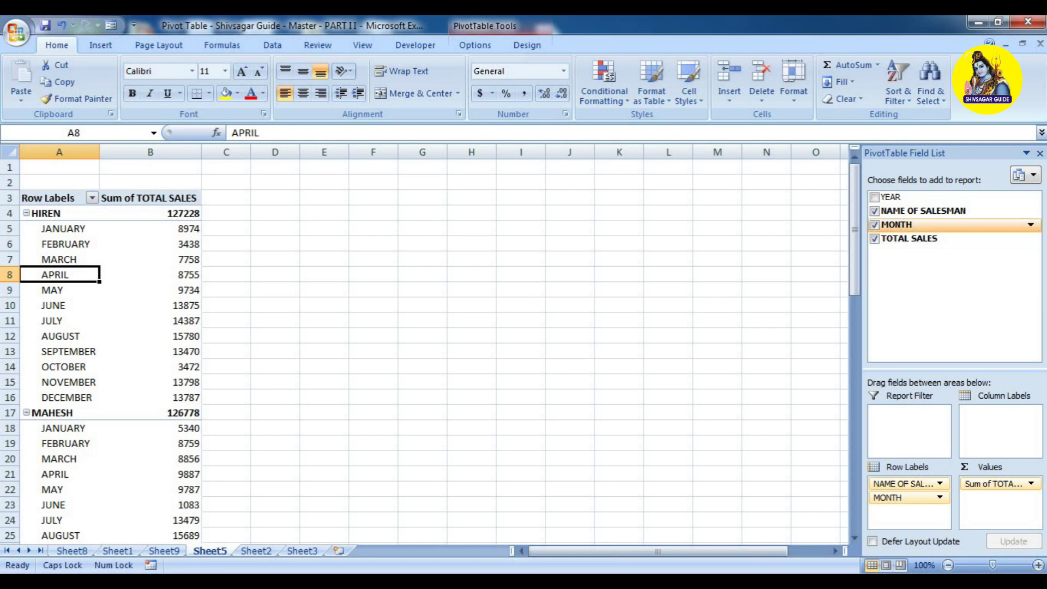
Replace MONTH with a Sum of YEAR column (24228 per salesman) and select HIREN's row.
{"action": "left_click", "coordinate": [875, 225]}
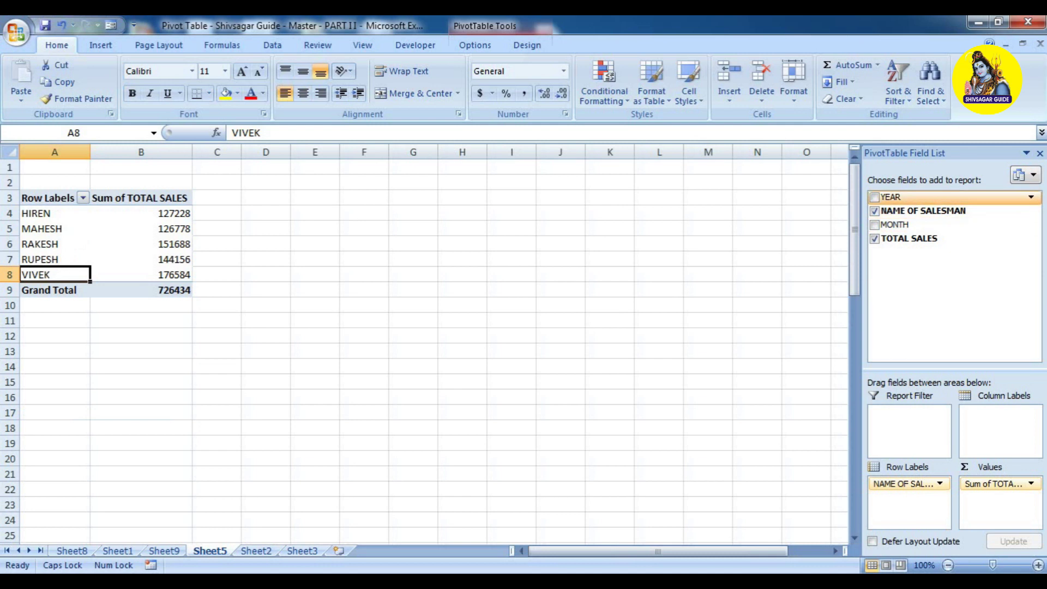
{"action": "left_click", "coordinate": [875, 197]}
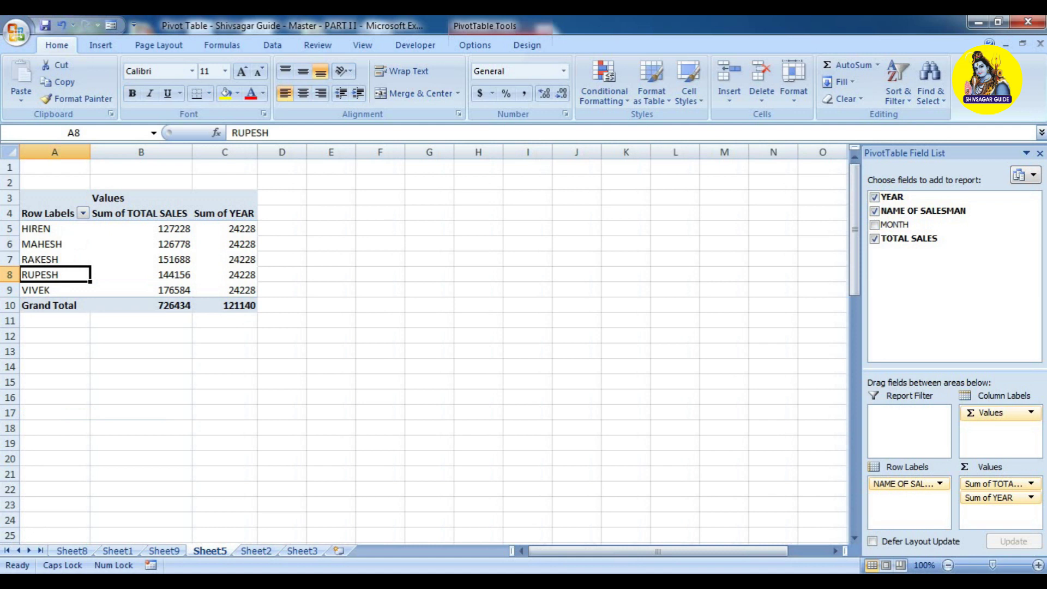
{"action": "left_click", "coordinate": [38, 229]}
{"action": "left_click", "coordinate": [158, 230]}
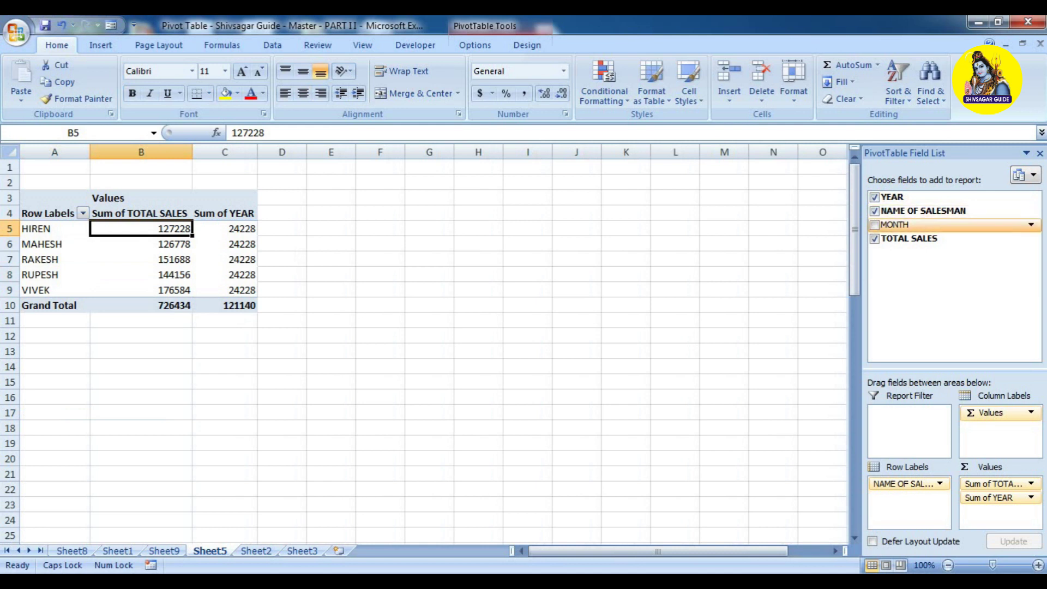
Regroup by MONTH with salesmen nested under each month and YEAR removed; January totals 32274.
{"action": "left_click", "coordinate": [875, 224]}
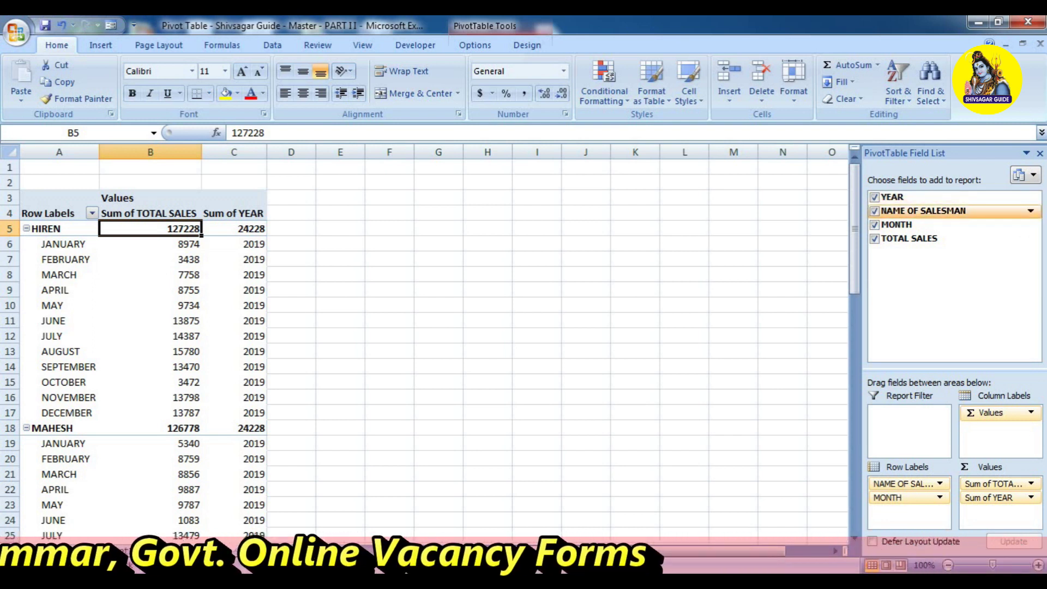
{"action": "left_click", "coordinate": [874, 211]}
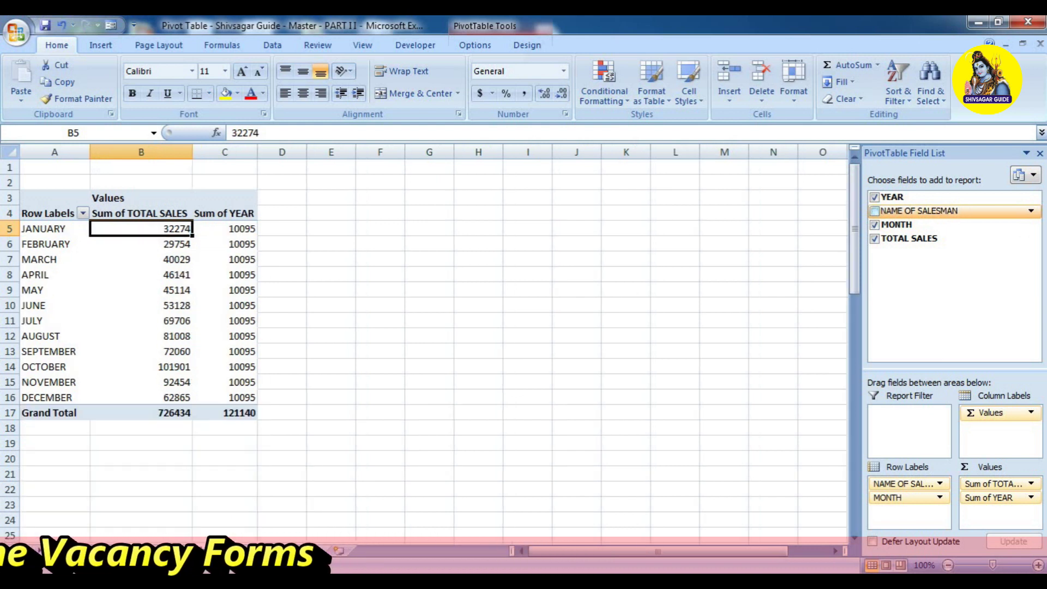
{"action": "left_click", "coordinate": [874, 197]}
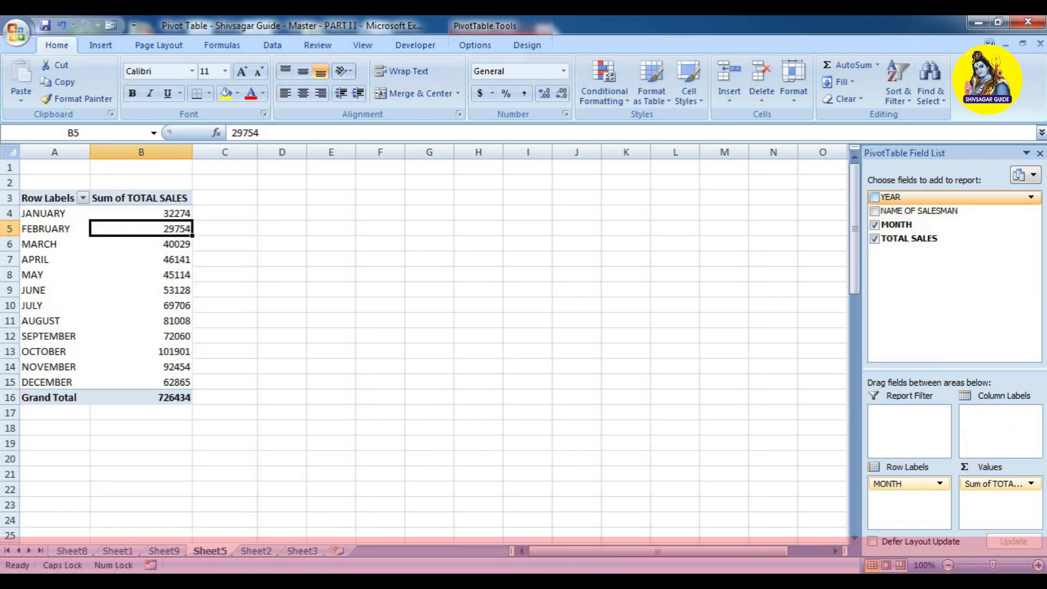
{"action": "left_click", "coordinate": [875, 211]}
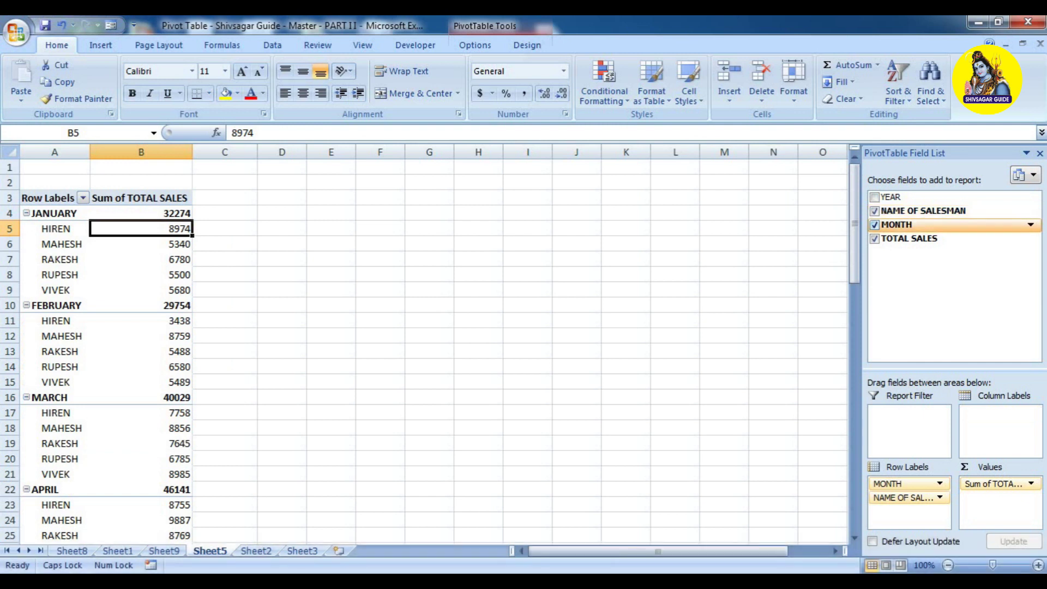
Toggle MONTH off, leaving per-salesman sums totalling 726434, then click K7 to hide the field list.
{"action": "left_click", "coordinate": [875, 225]}
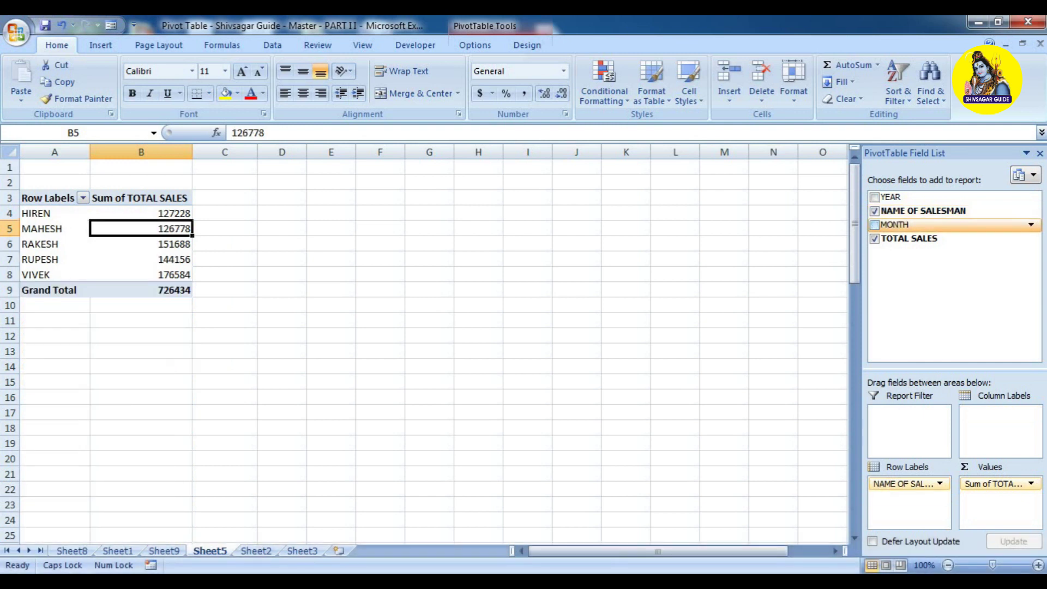
{"action": "left_click", "coordinate": [874, 224]}
{"action": "left_click", "coordinate": [874, 225]}
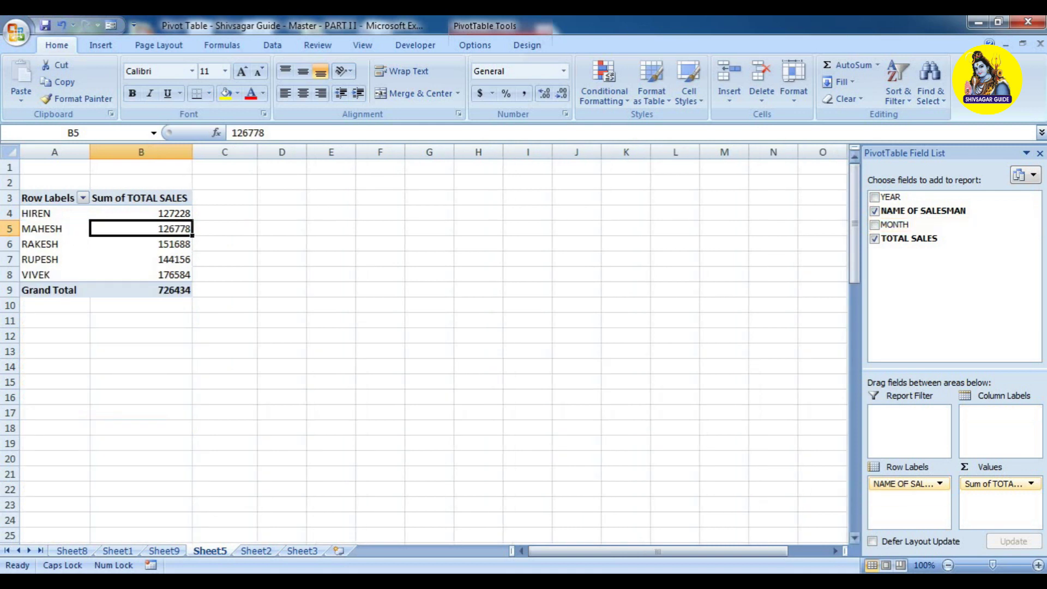
{"action": "left_click", "coordinate": [627, 259]}
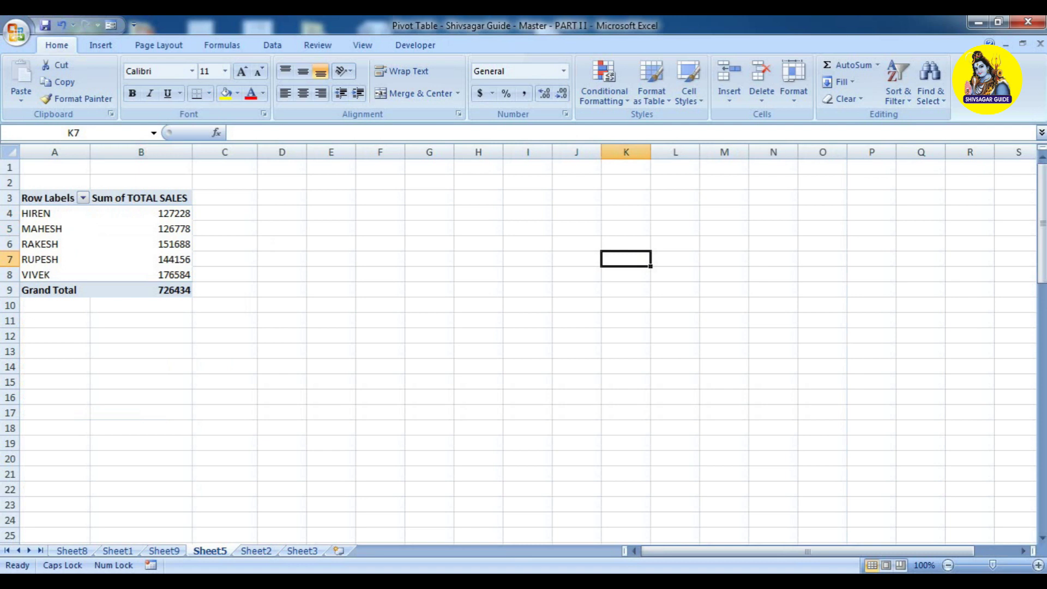
Select B7, clear NAME OF SALESMAN and MONTH, and add YEAR, leaving totals 726434 and 121140.
{"action": "left_click", "coordinate": [140, 259]}
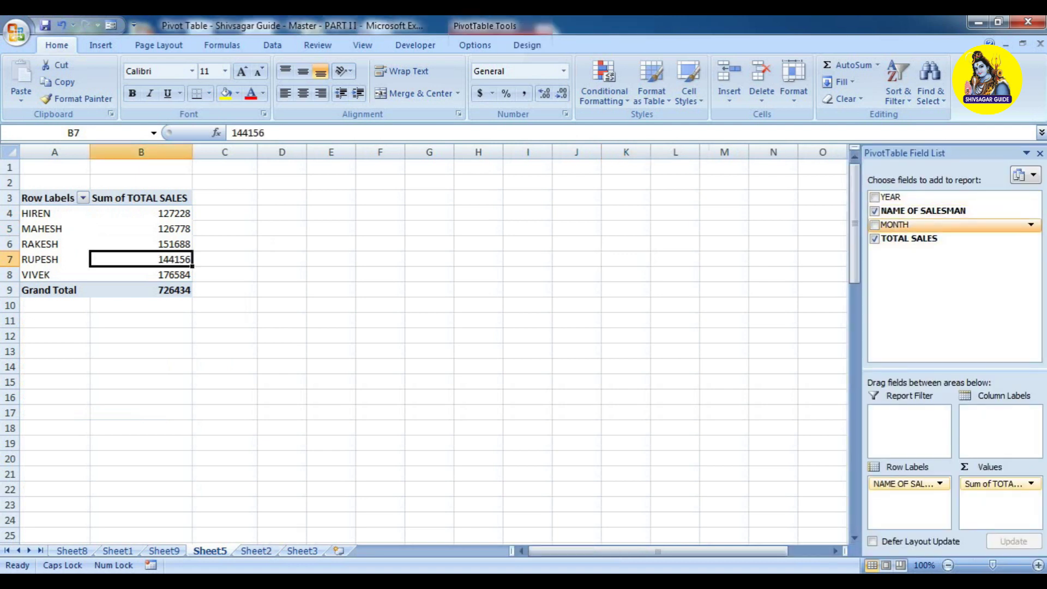
{"action": "left_click", "coordinate": [875, 225]}
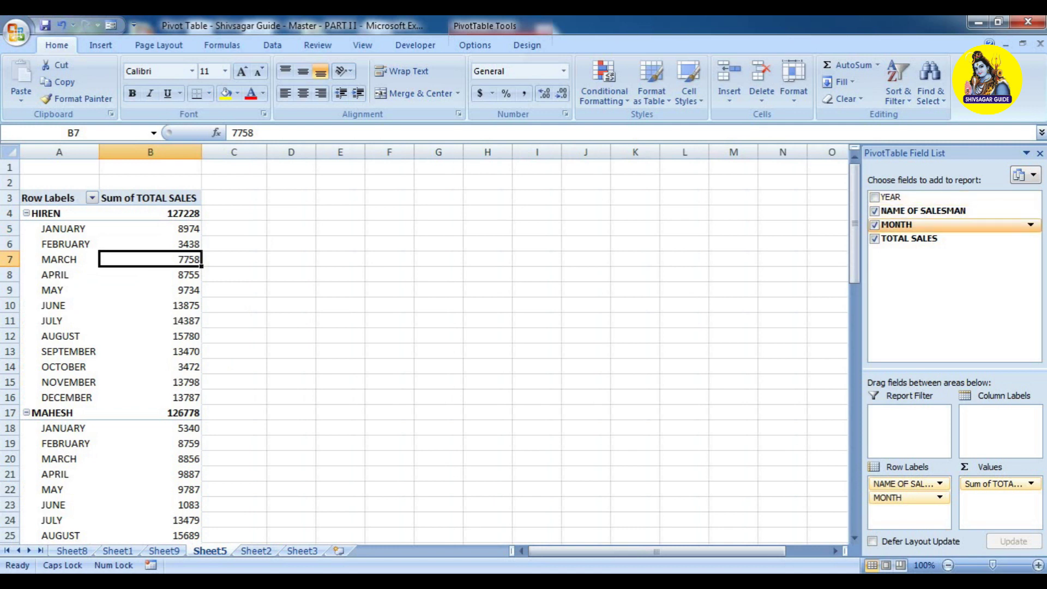
{"action": "left_click", "coordinate": [875, 211]}
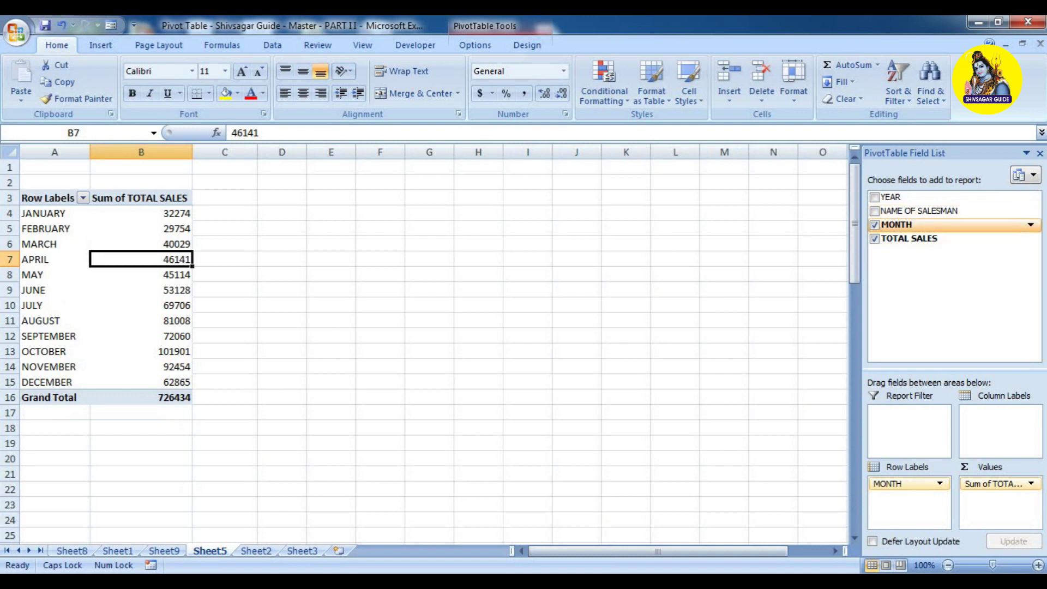
{"action": "left_click", "coordinate": [875, 225]}
{"action": "left_click", "coordinate": [875, 197]}
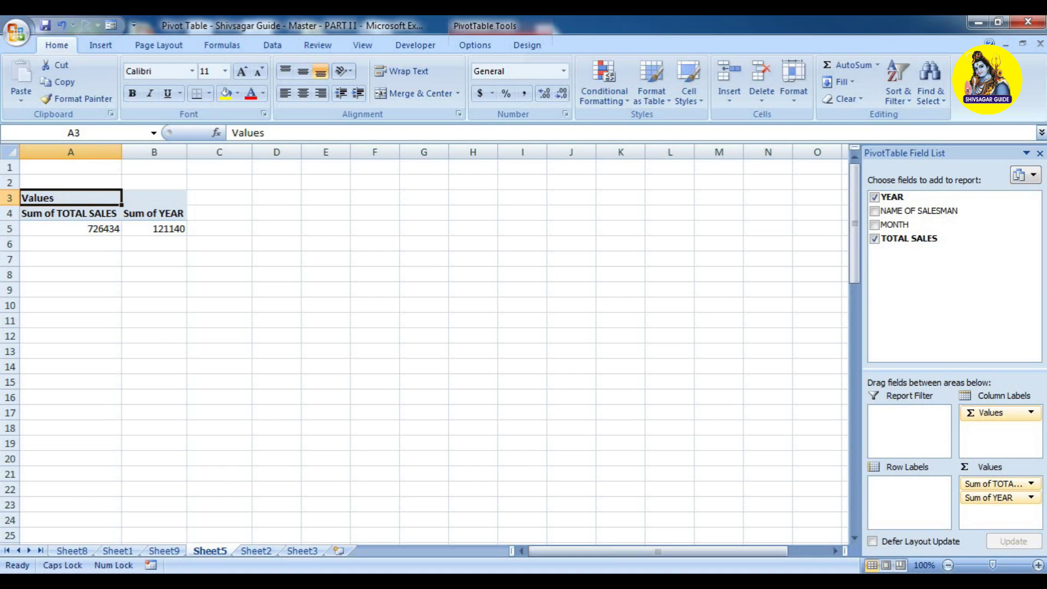
Remove Sum of YEAR, then add NAME OF SALESMAN rows with MONTH nested beneath; grand total 726434.
{"action": "left_click", "coordinate": [875, 197]}
{"action": "left_click", "coordinate": [875, 210]}
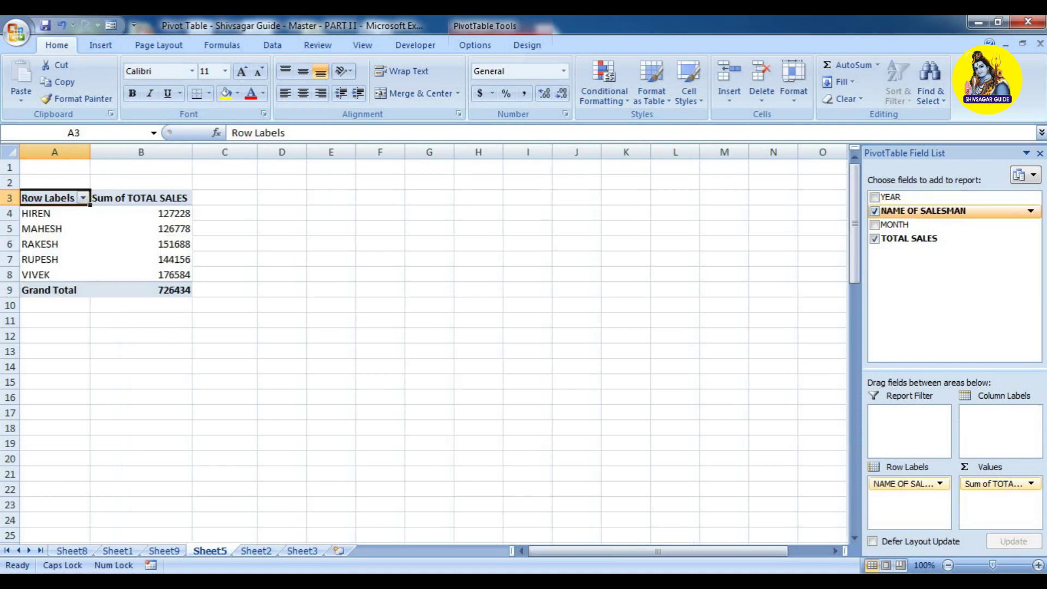
{"action": "left_click", "coordinate": [875, 225]}
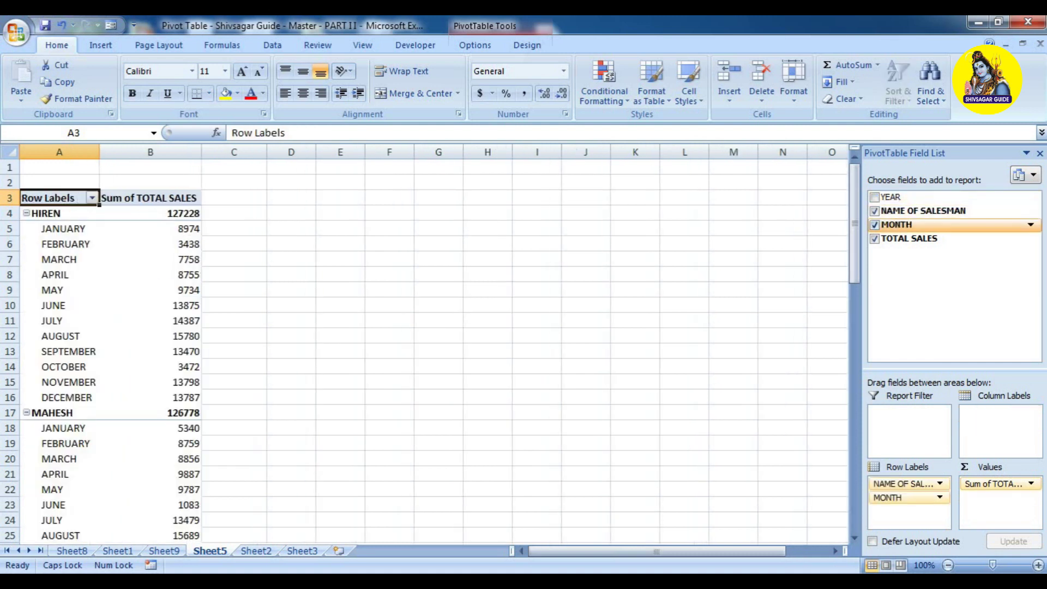